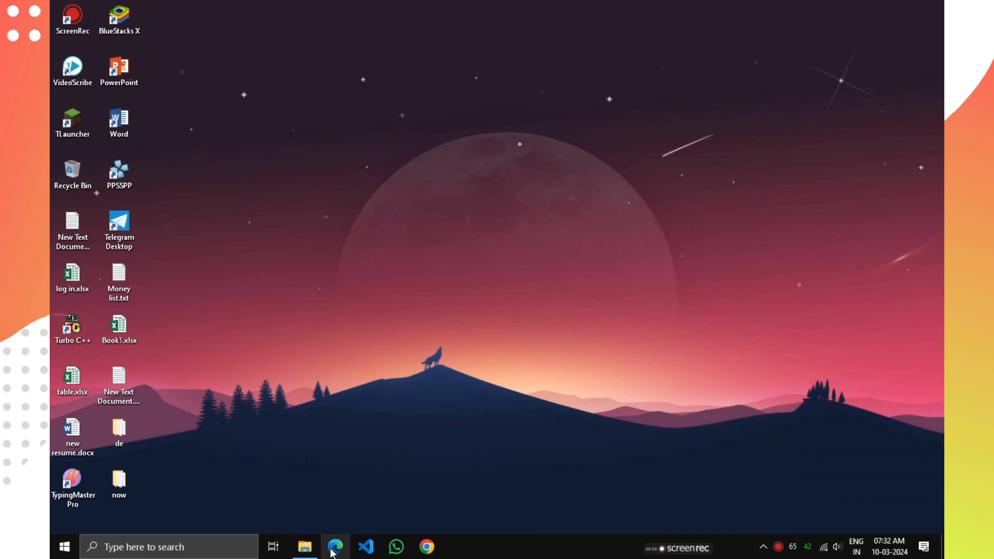
Open the Edge browser, search the web for pcsx2 and go to the emulator's official site, pcsx2.net.
click(334, 550)
click(312, 32)
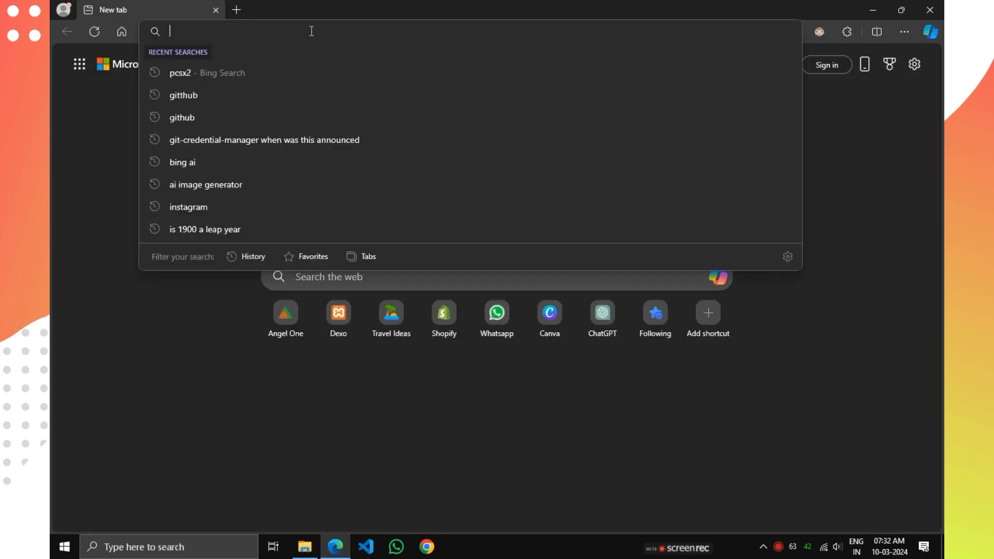
text(pcs)
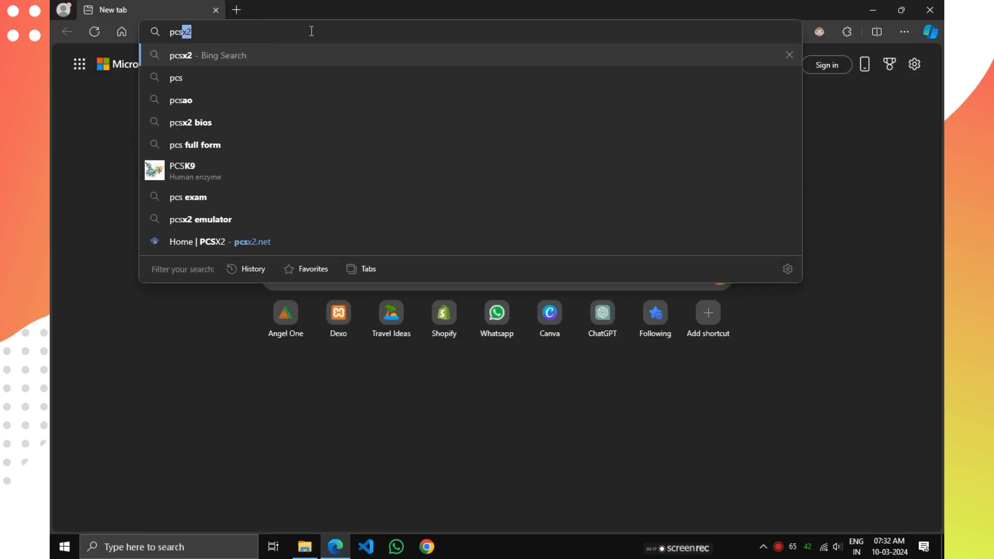
click(308, 55)
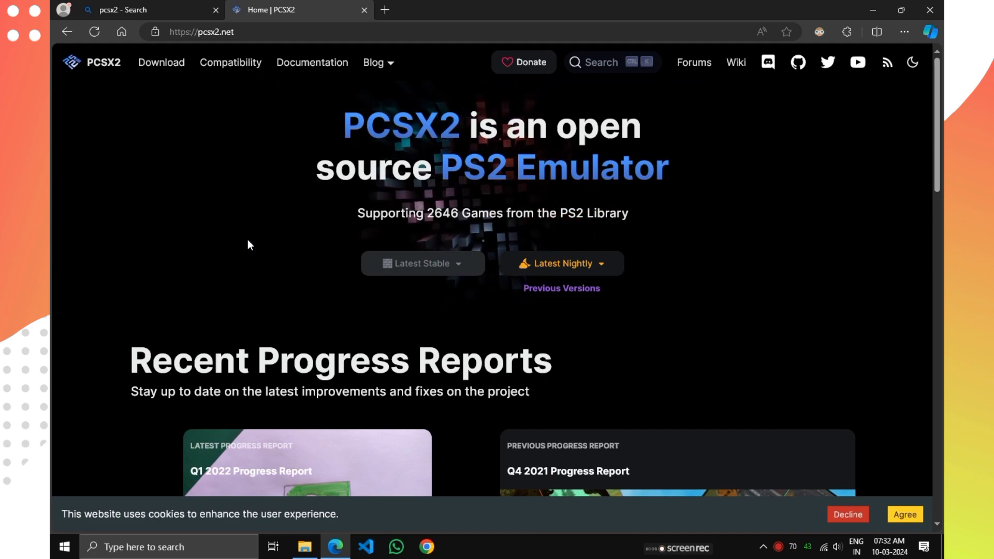
Download the latest nightly Windows build, v1.7.5603, and save the 7z archive in the Downloads folder.
click(600, 268)
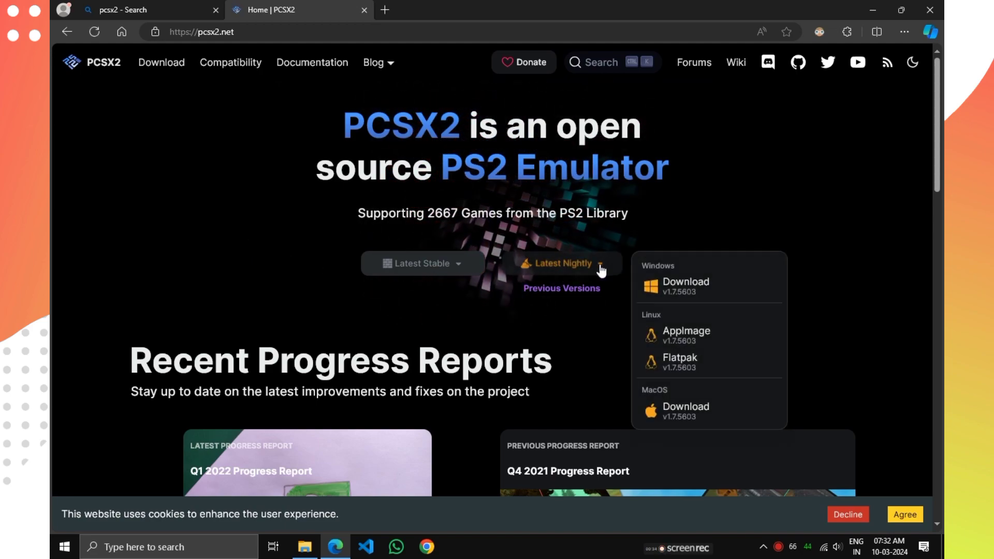
click(653, 286)
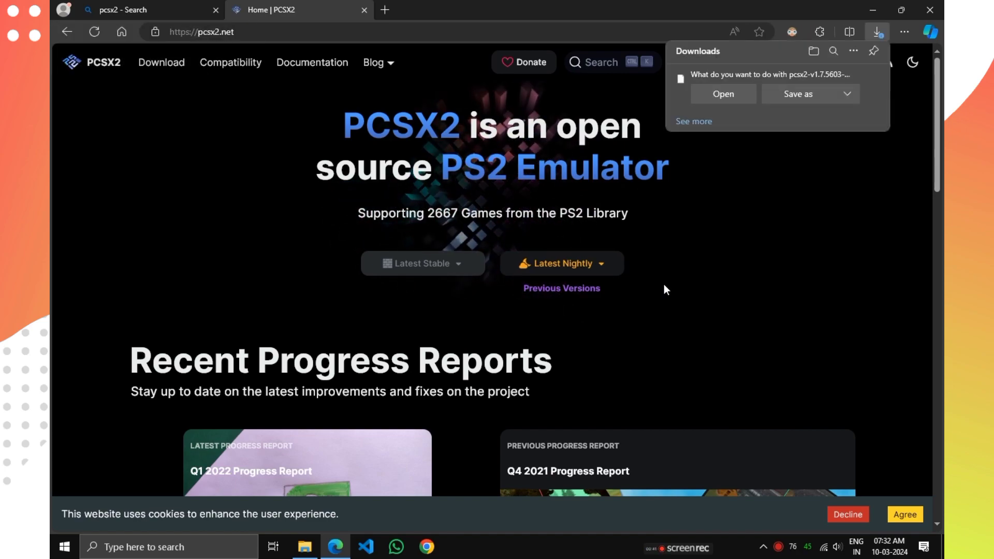
click(790, 99)
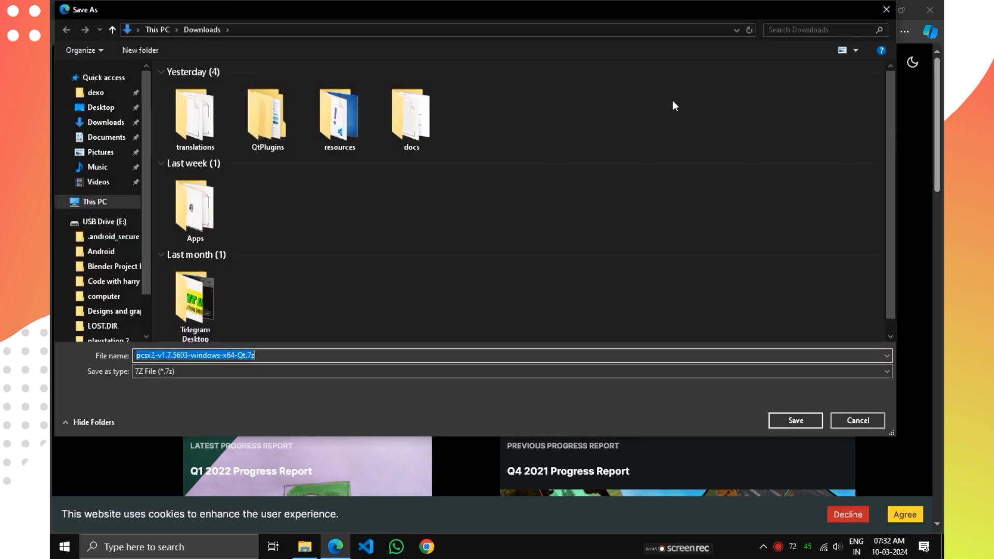
click(112, 124)
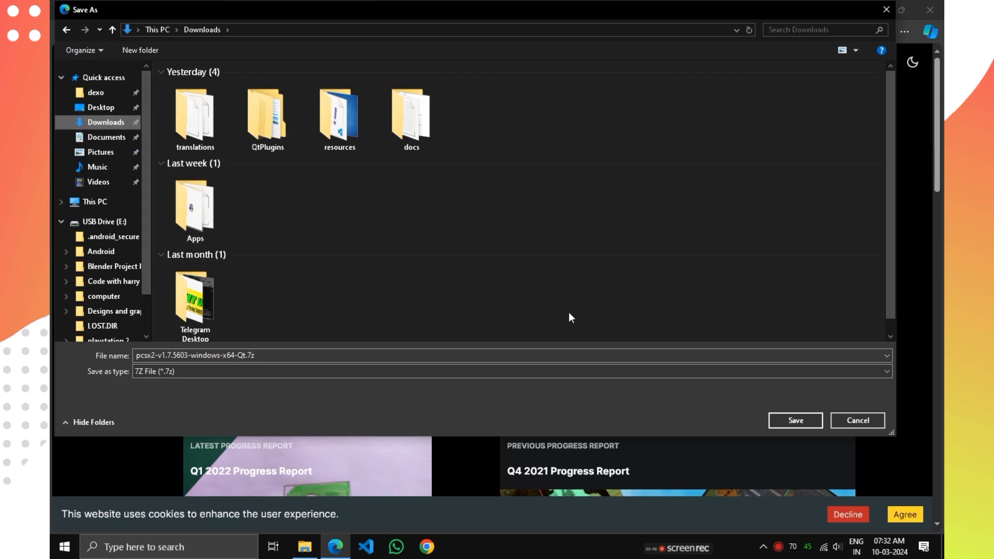
click(787, 427)
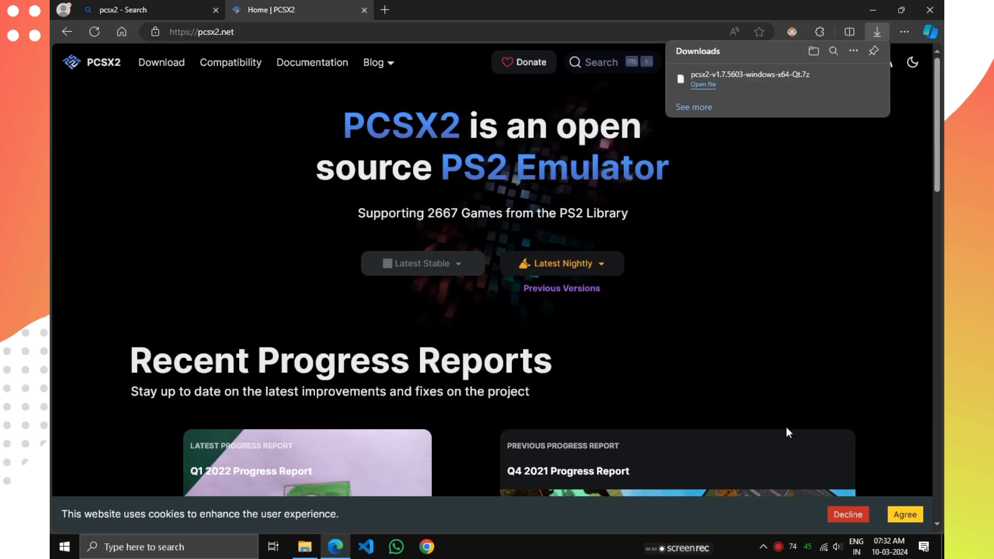
In File Explorer, extract the downloaded pcsx2-v1.7.5603-windows-x64-Qt.7z with 7-Zip into a folder of the same name.
click(305, 546)
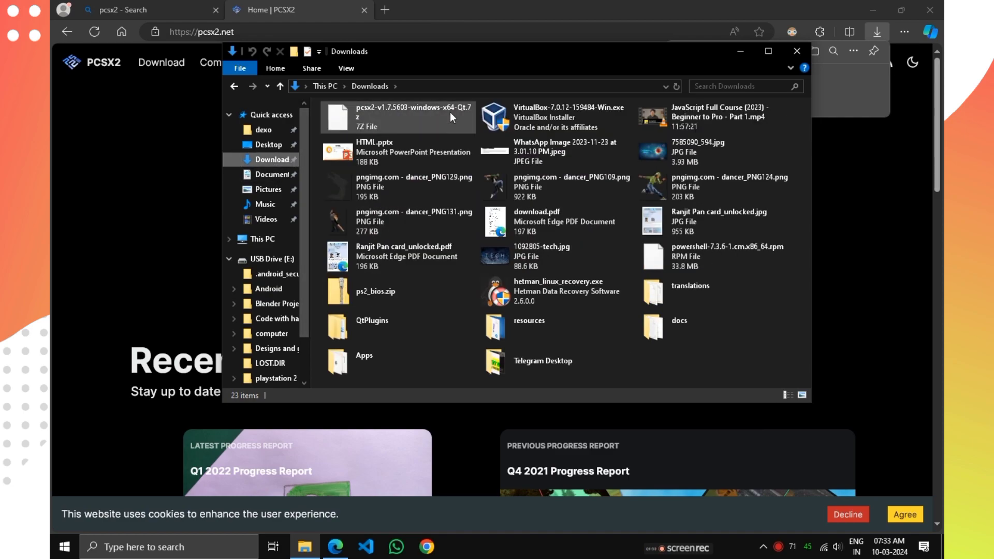
right_click(430, 113)
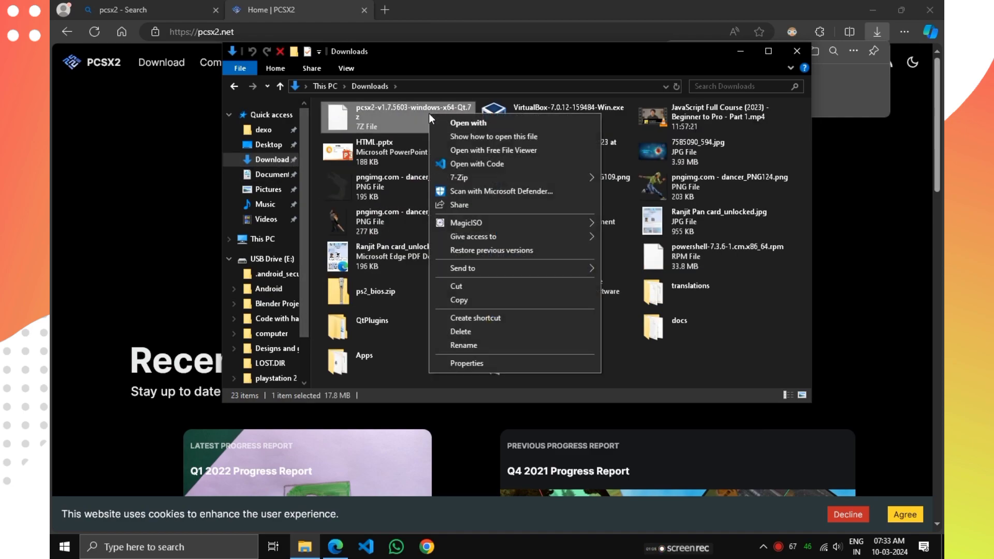
mouse_move(442, 177)
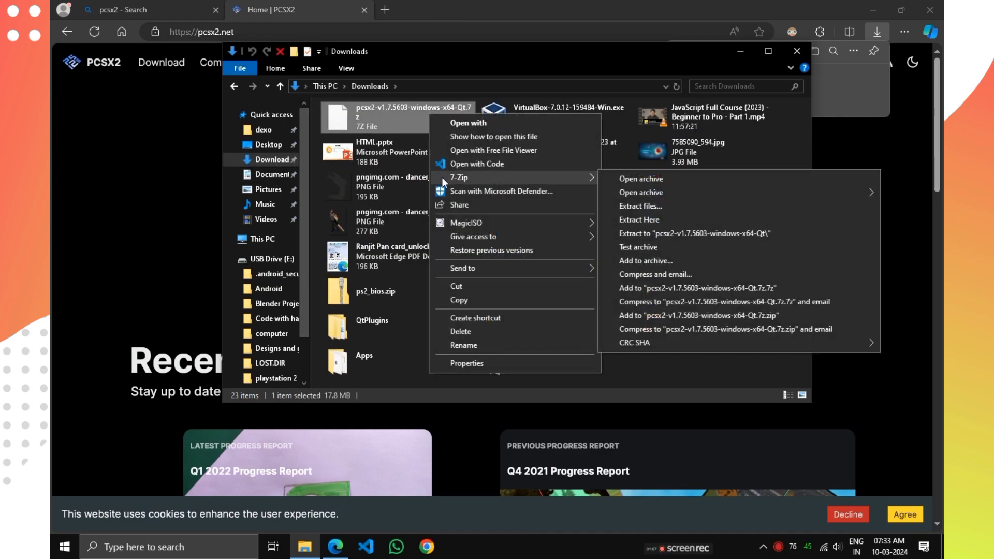
click(655, 234)
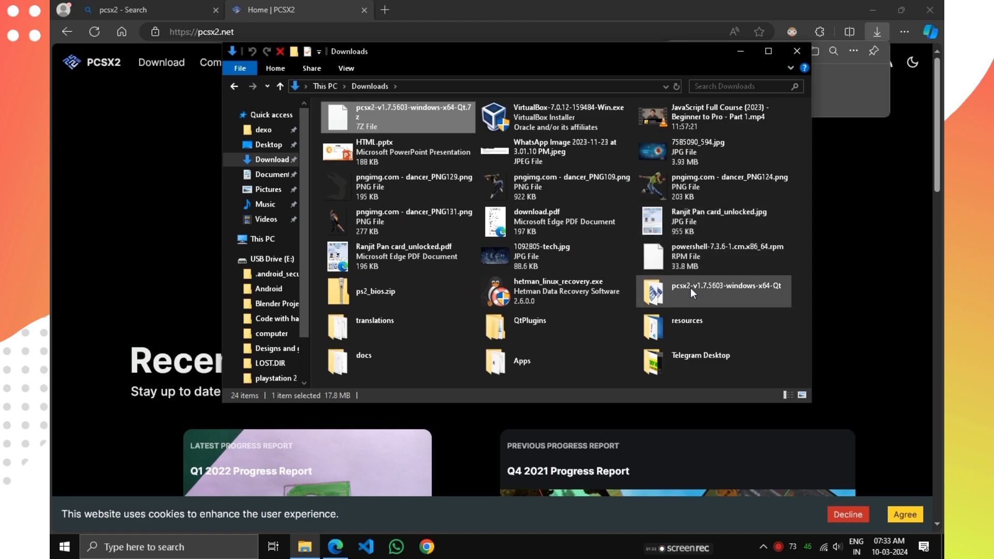
Launch pcsx2-qt.exe from the extracted folder and accept the default language and theme in the setup wizard.
click(705, 291)
double_click(704, 291)
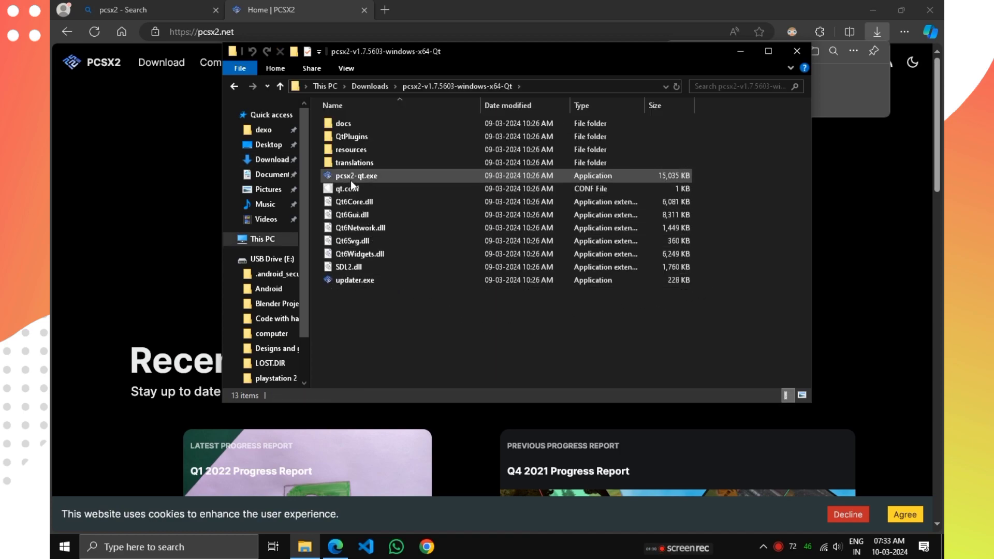
double_click(365, 175)
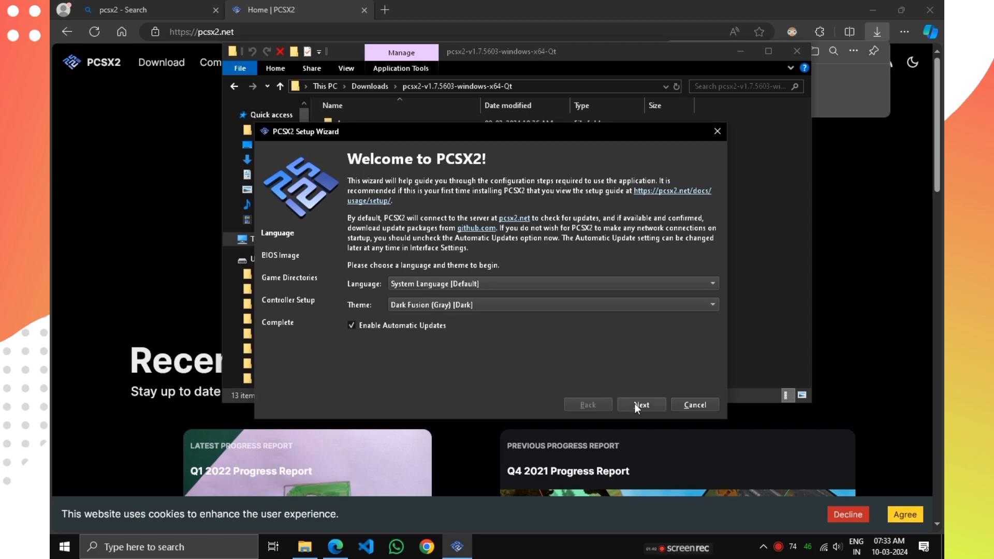
click(635, 405)
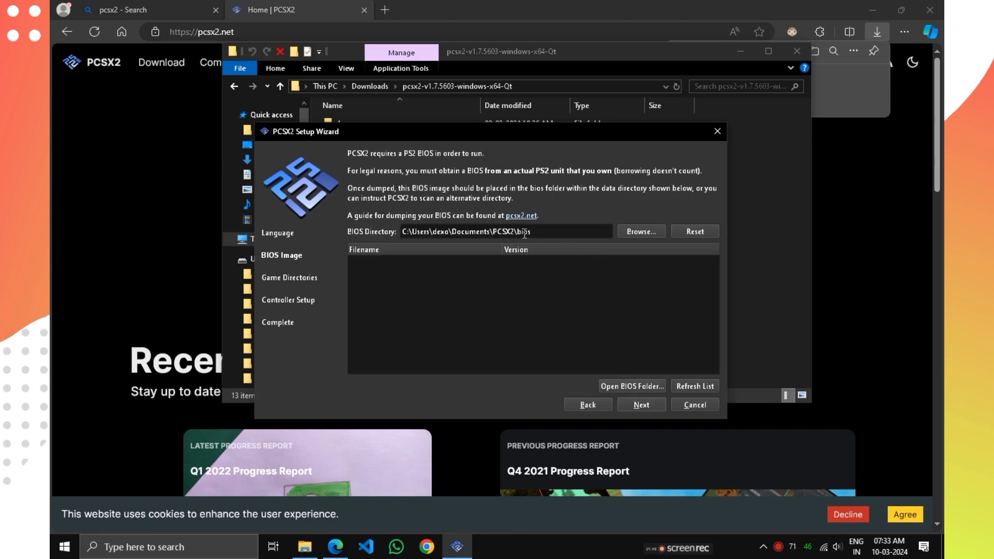
Return to the browser's search results, search for "pcsx2 bios download" and open Retrostic's PS2 BIOS page.
click(105, 255)
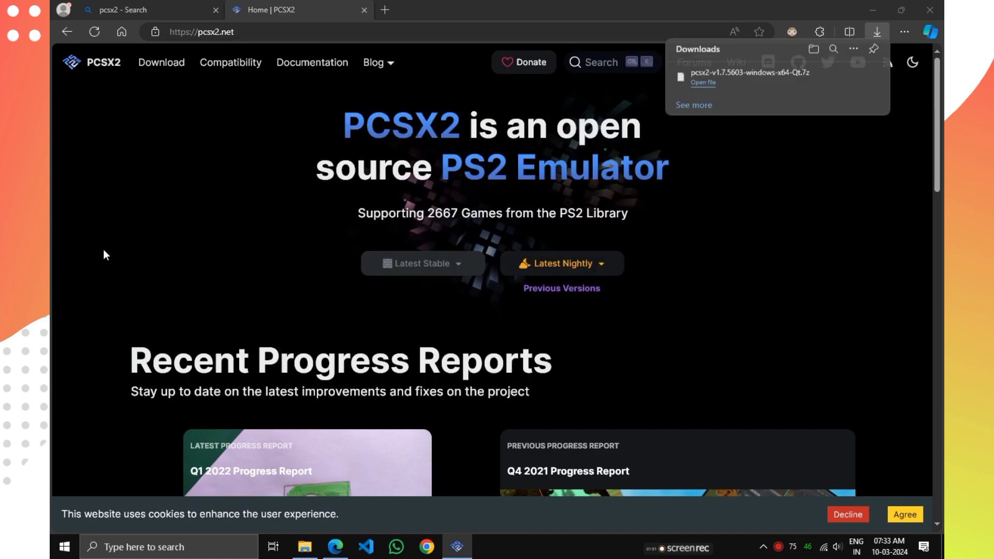
click(205, 9)
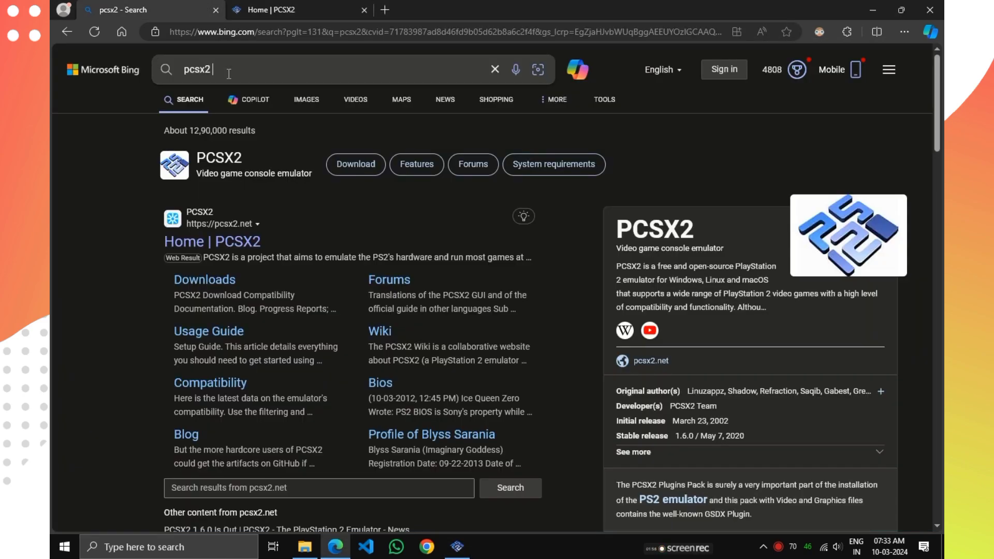
text(bios)
click(240, 110)
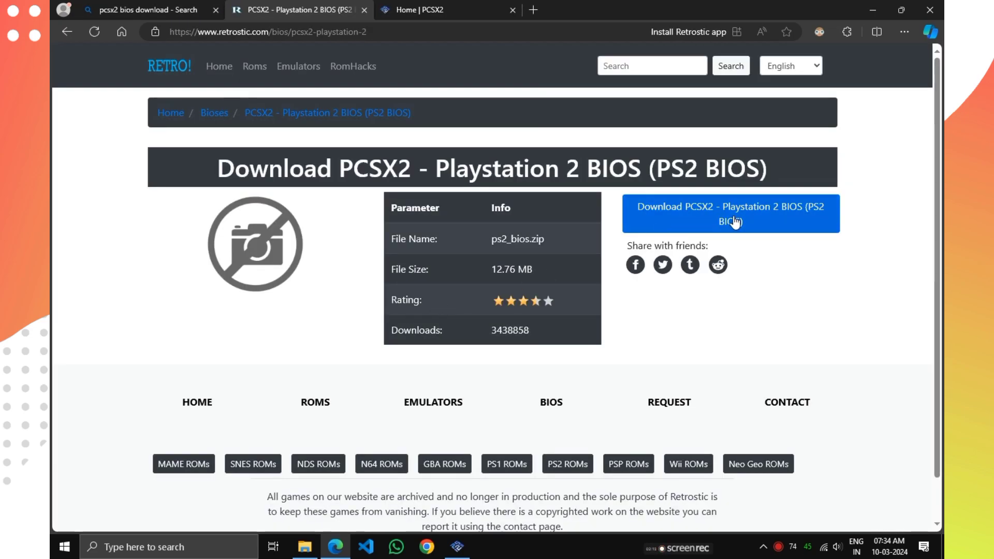
Download the Playstation 2 BIOS from Retrostic and save it as ps2_bios (1).zip in Downloads.
click(736, 221)
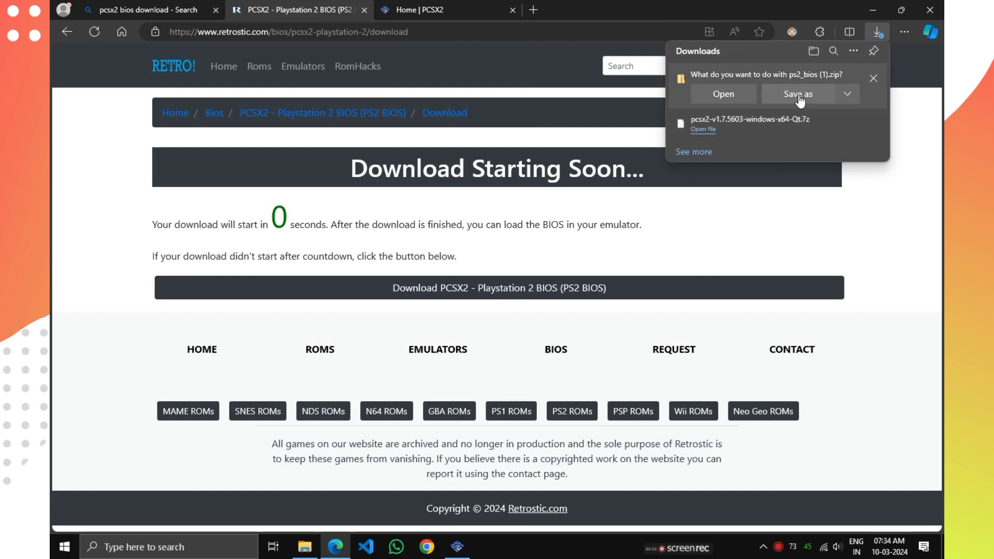
click(800, 98)
click(787, 357)
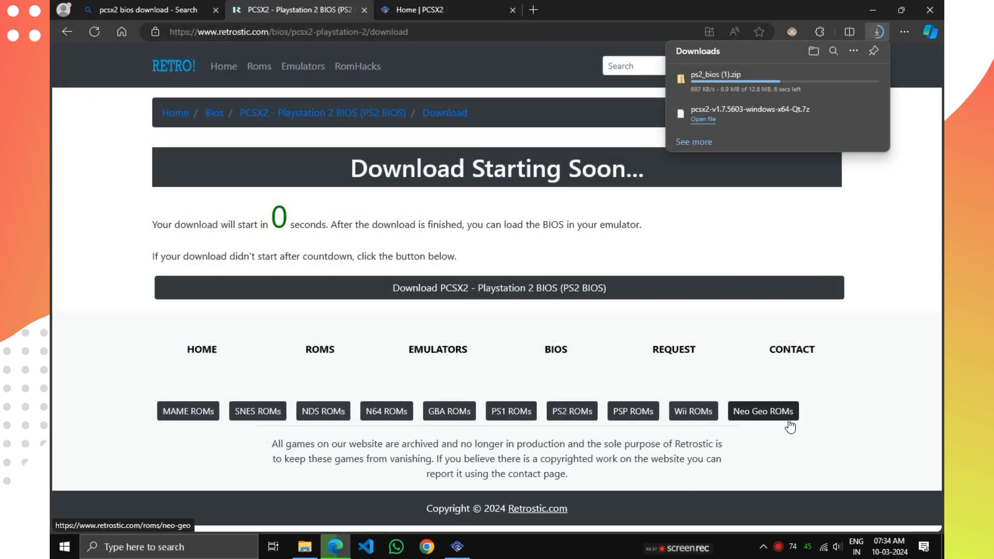
In the Downloads folder, extract ps2_bios (1).zip with 7-Zip into its own folder named ps2_bios (1).
click(305, 548)
click(270, 159)
right_click(386, 122)
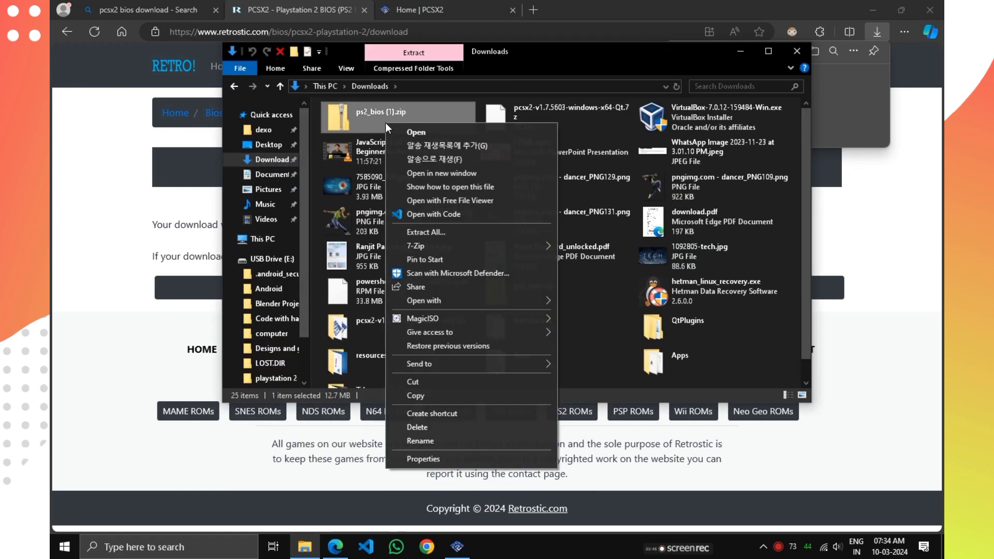
mouse_move(447, 248)
click(602, 299)
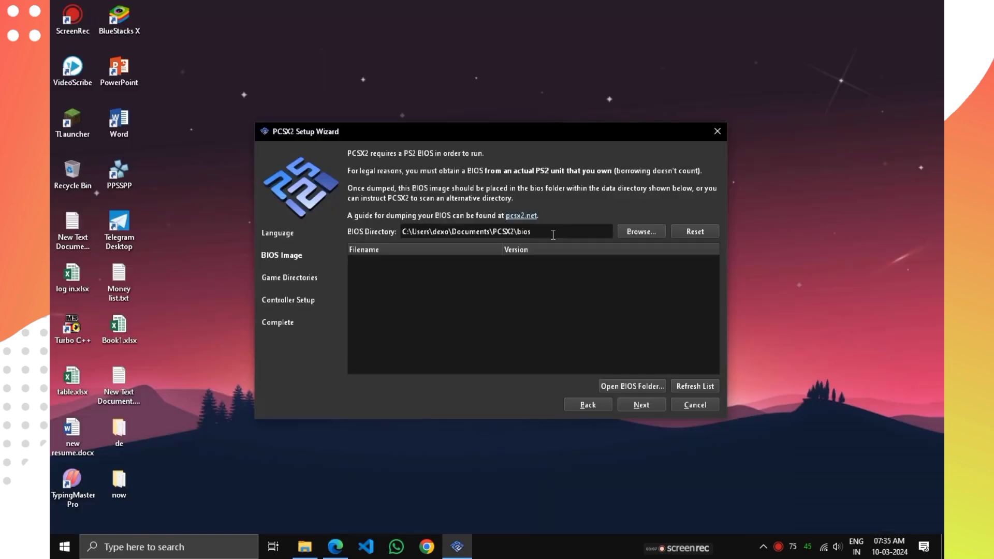
Set the setup wizard's BIOS directory to the ps2_bios (1) folder in Downloads.
click(651, 236)
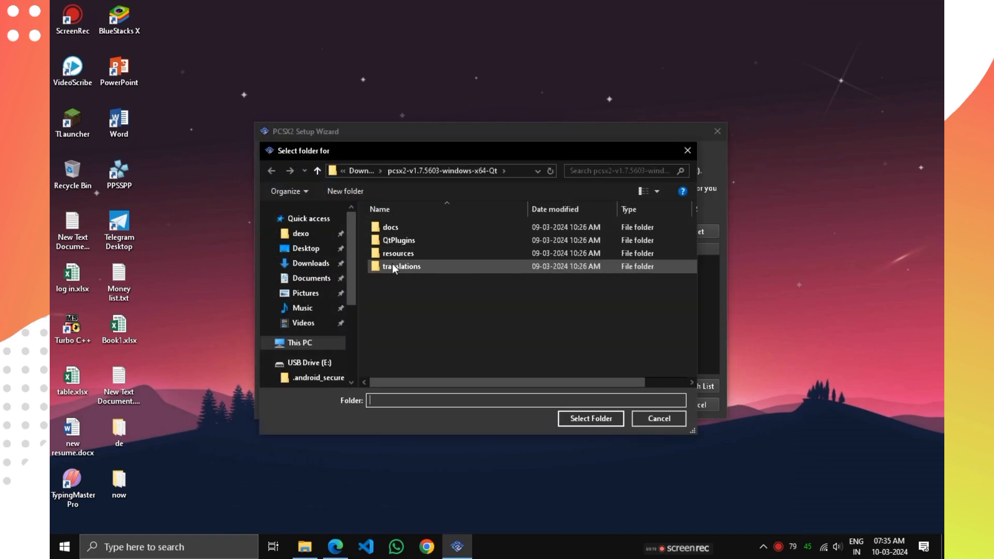
click(319, 263)
click(408, 273)
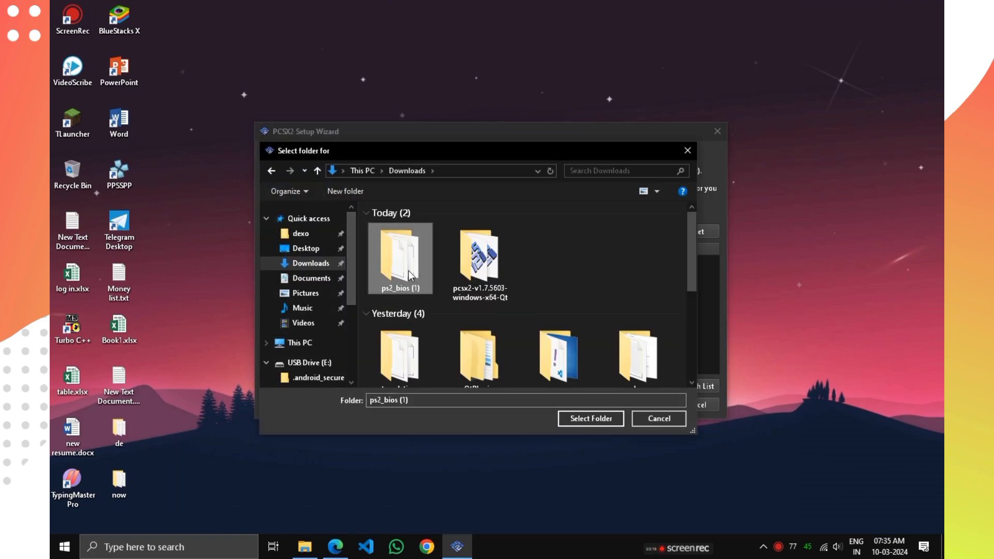
click(575, 419)
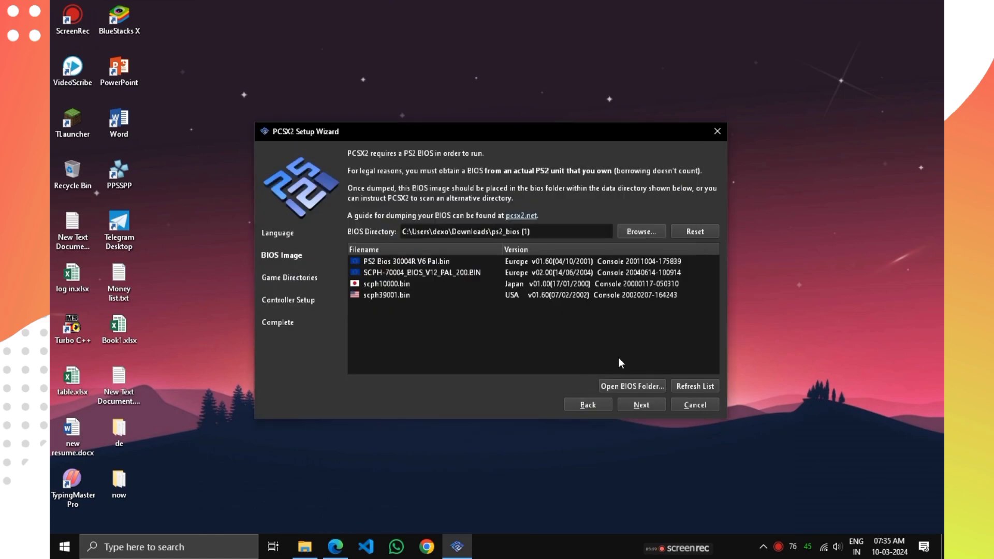
Choose the USA BIOS image scph39001.bin and continue to the game directories page.
click(637, 410)
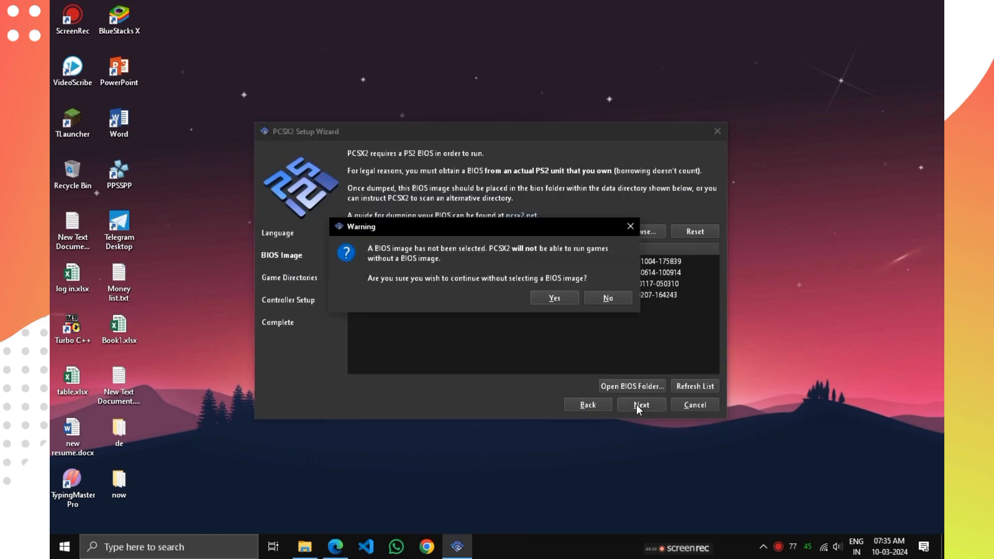
click(596, 294)
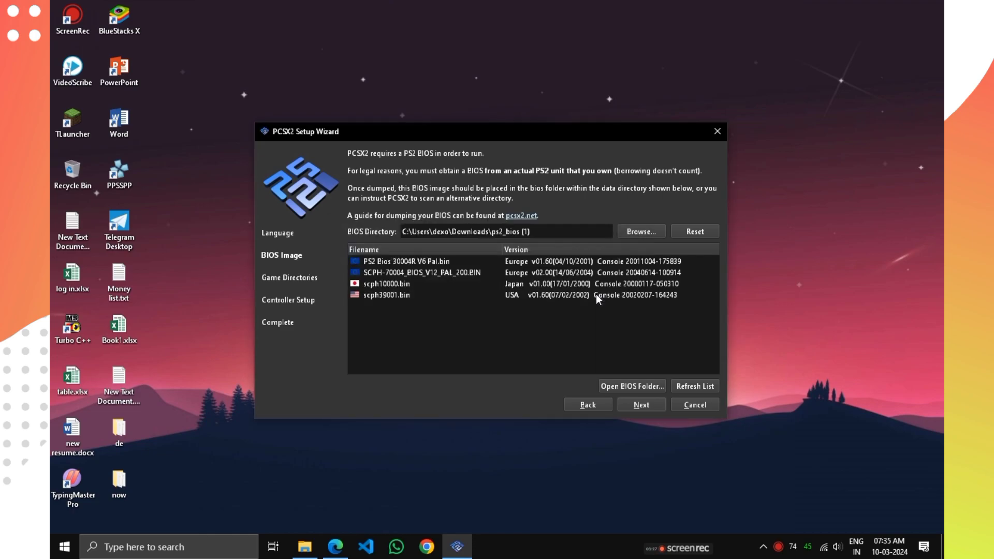
click(555, 292)
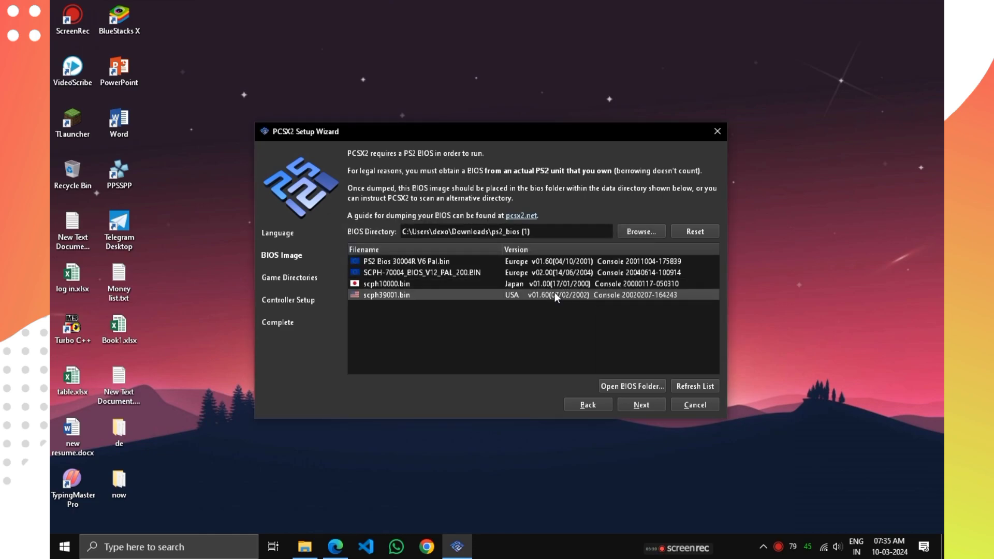
click(640, 407)
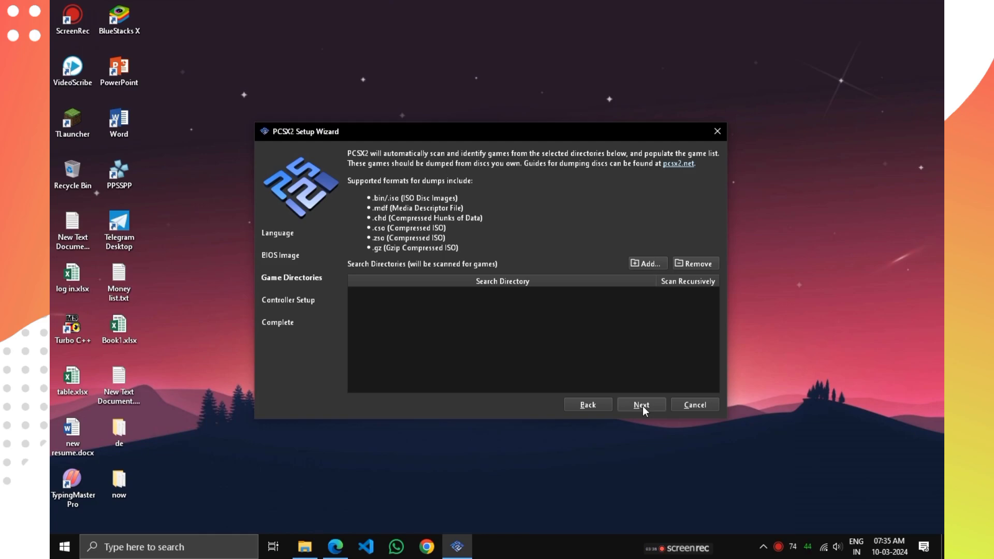
Add the PS2 folder inside Pictures as a game search directory, with recursive scanning enabled.
click(644, 265)
click(306, 293)
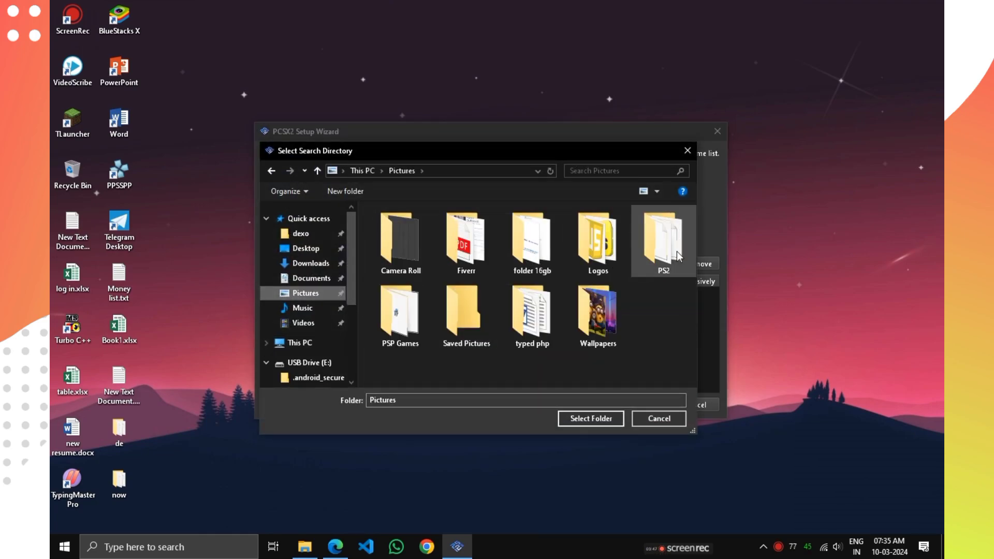
double_click(664, 240)
key(alt+Left)
click(591, 419)
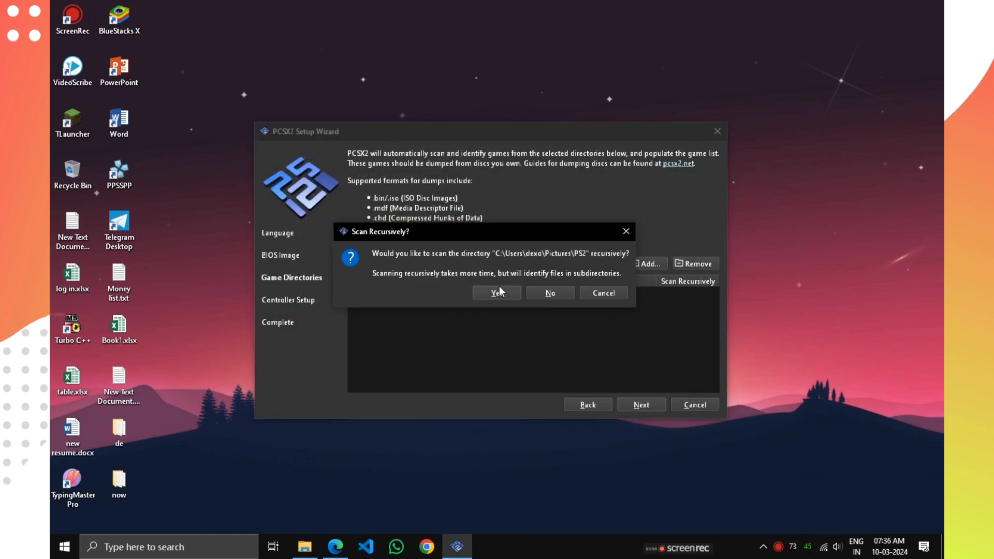
click(500, 292)
Keep the default controller setup and finish the setup wizard.
click(655, 404)
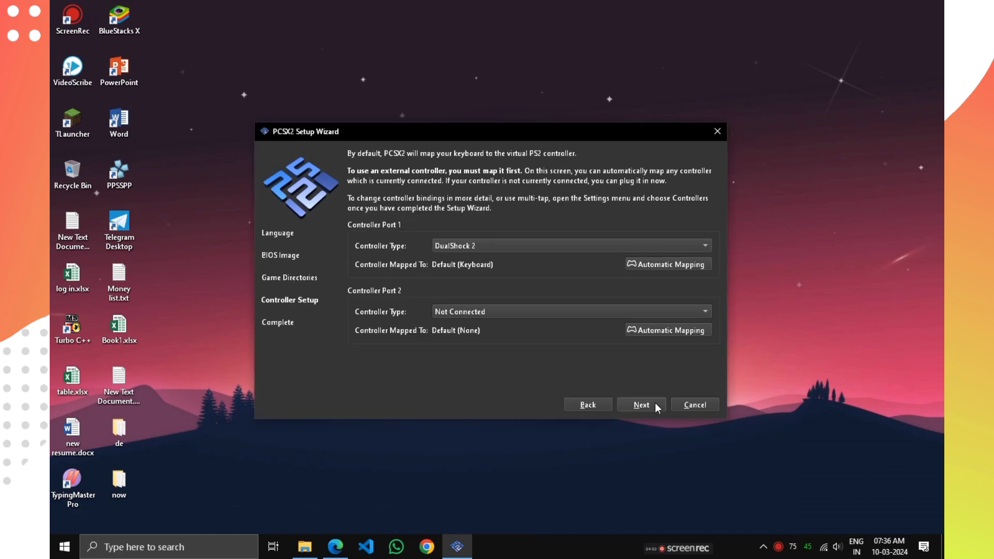
click(652, 403)
click(651, 404)
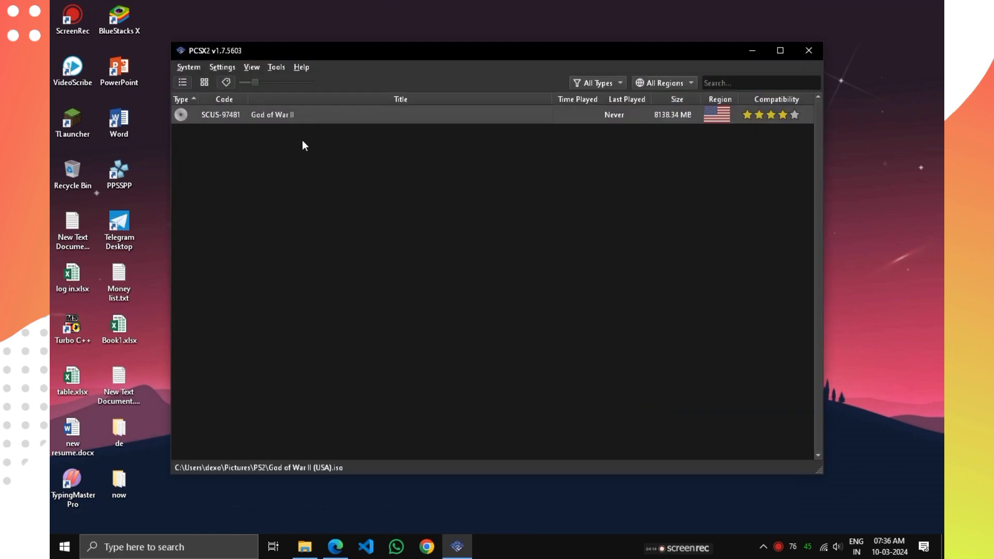
In the emulation settings, set EE Cycle Rate to 50% (Underclock) and EE Cycle Skipping to Maximum Underclock, and enable cheats.
click(198, 71)
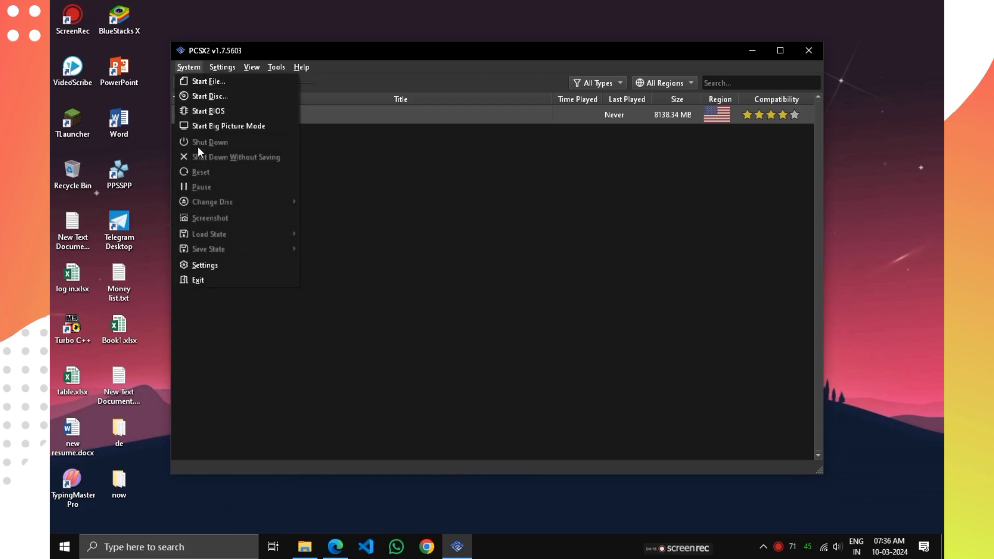
click(203, 267)
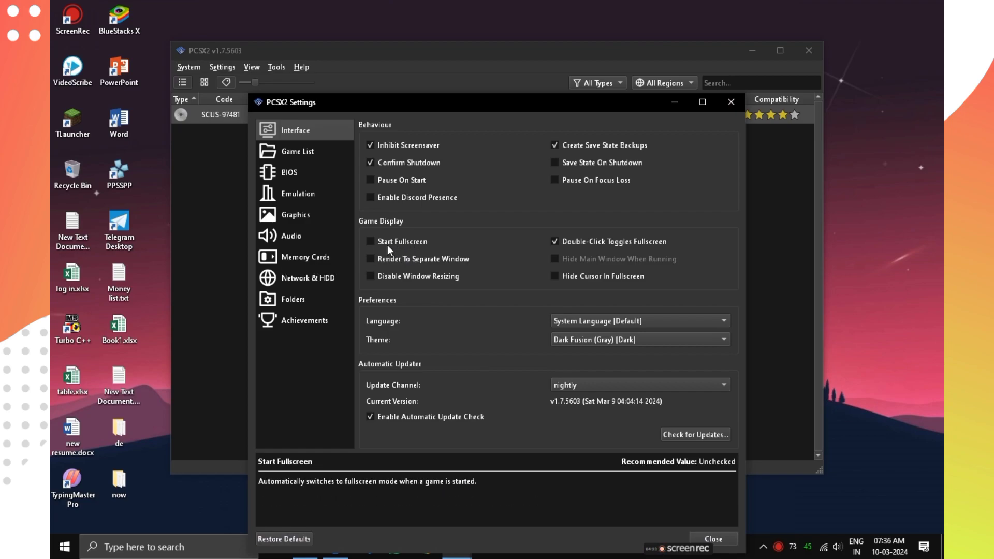
click(320, 150)
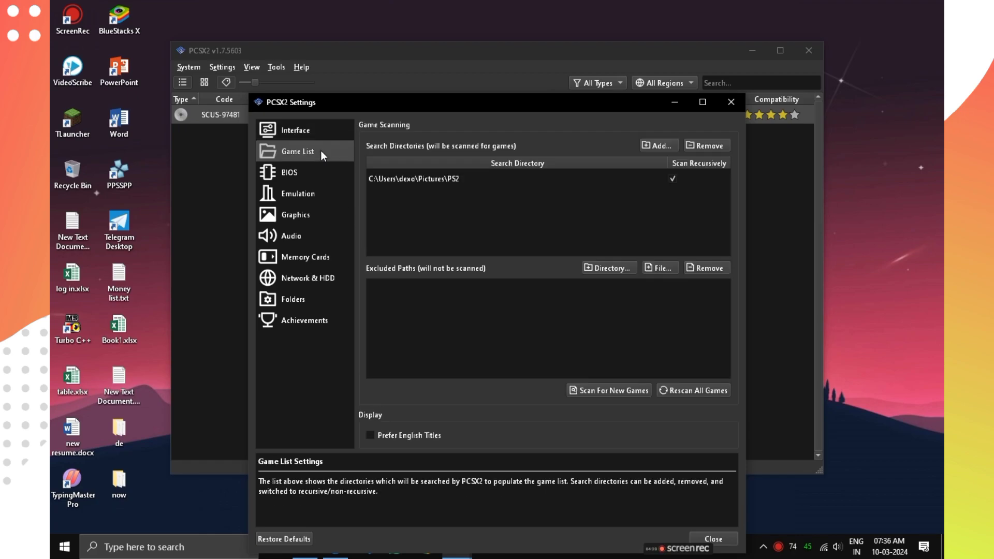
click(316, 173)
click(310, 193)
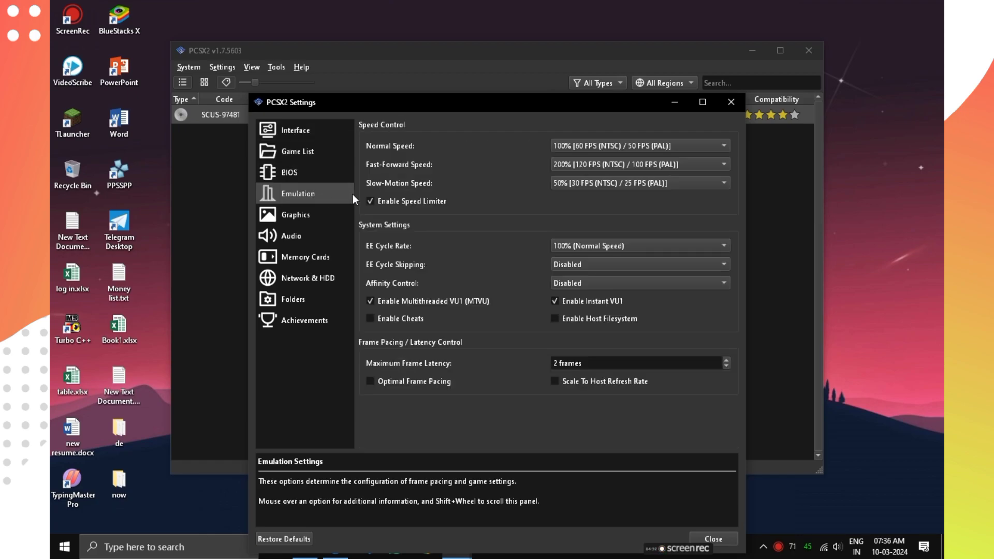
click(587, 246)
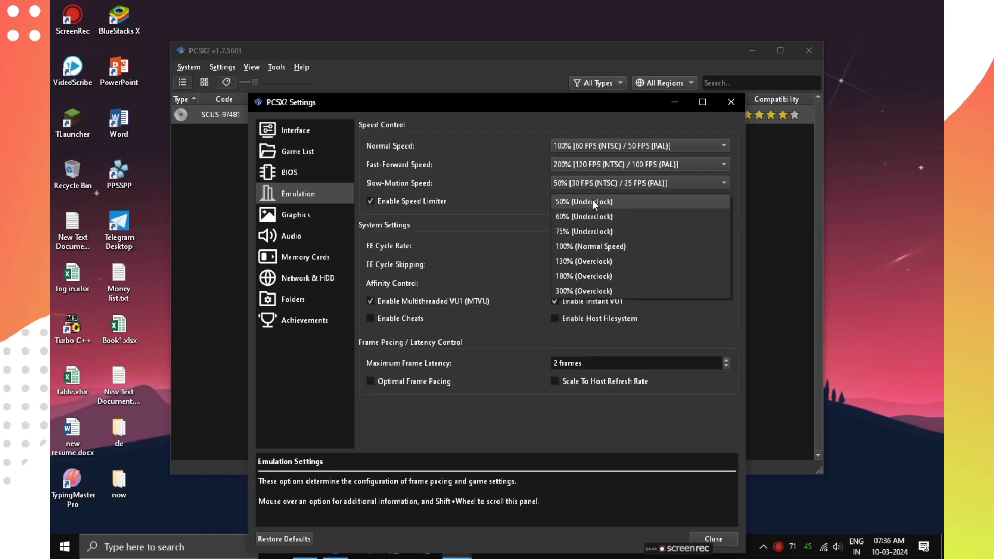
click(593, 201)
click(572, 263)
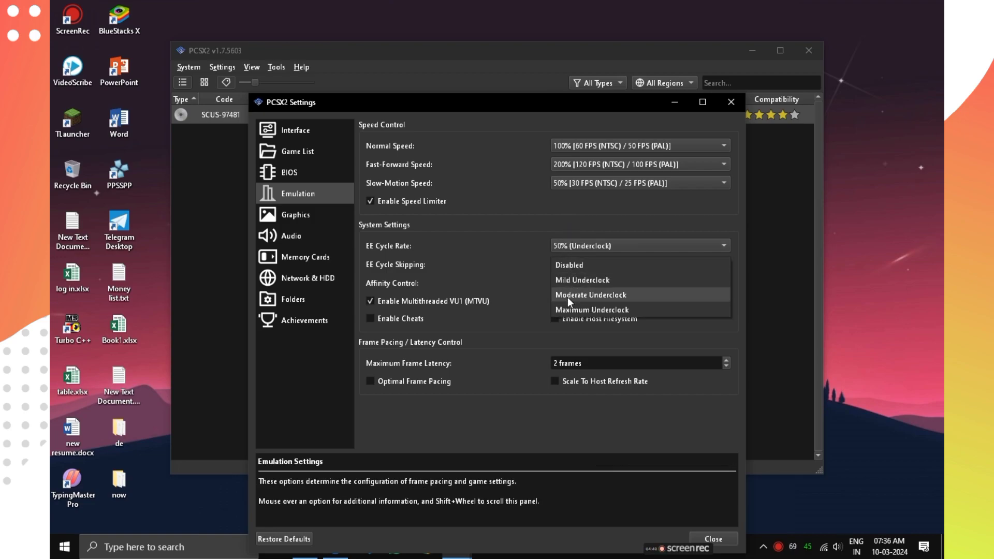
click(570, 307)
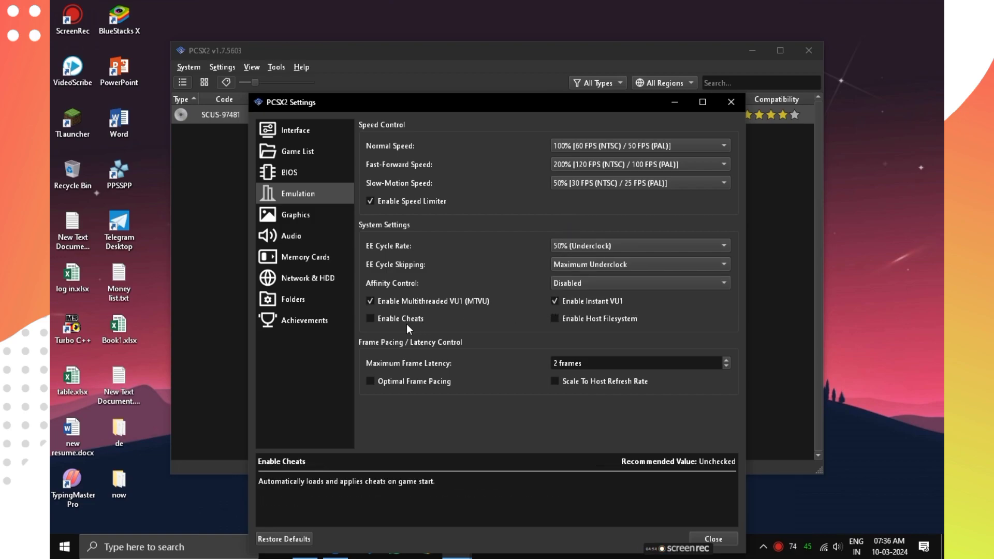
Set the graphics renderer to Vulkan and choose the GeForce GT 710 as its adapter.
click(304, 216)
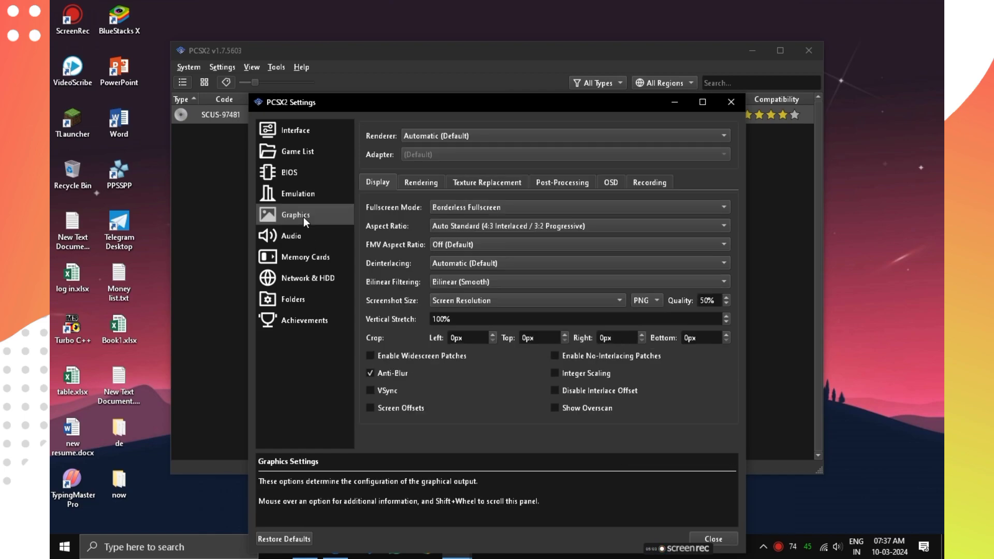
click(430, 134)
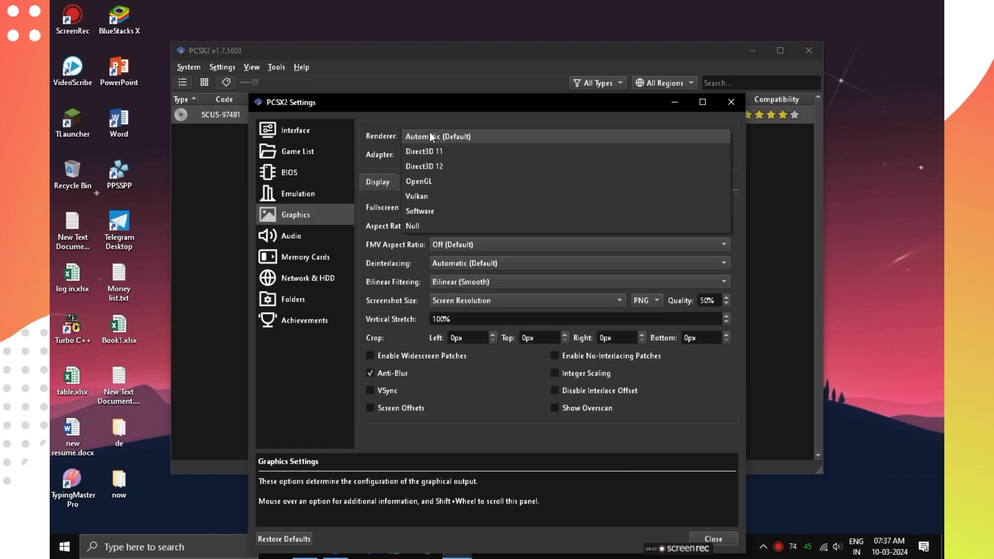
click(456, 192)
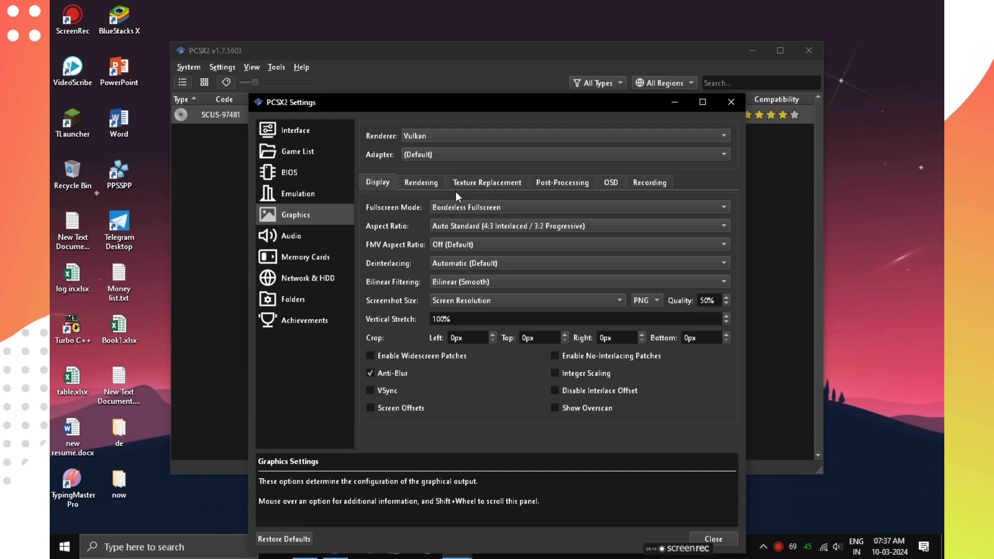
click(457, 137)
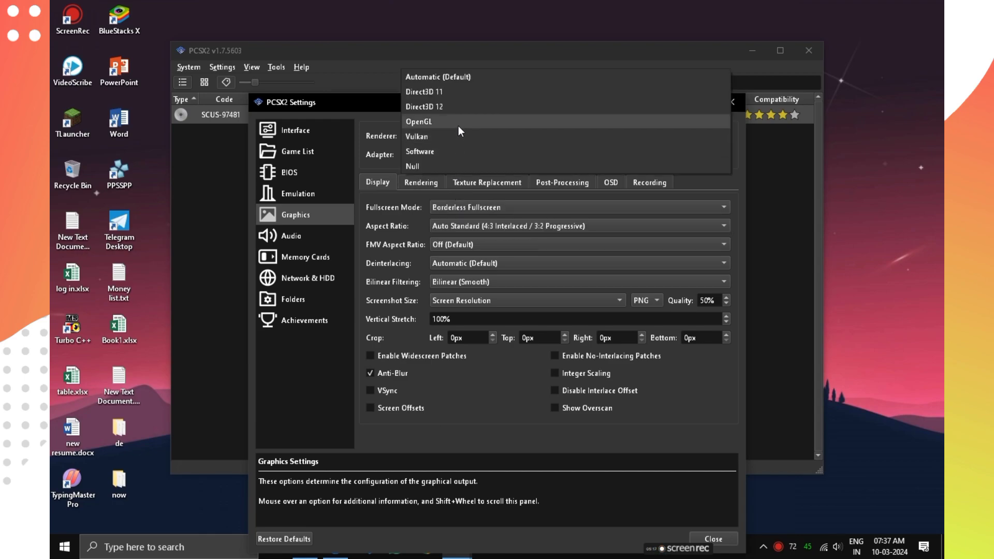
click(382, 147)
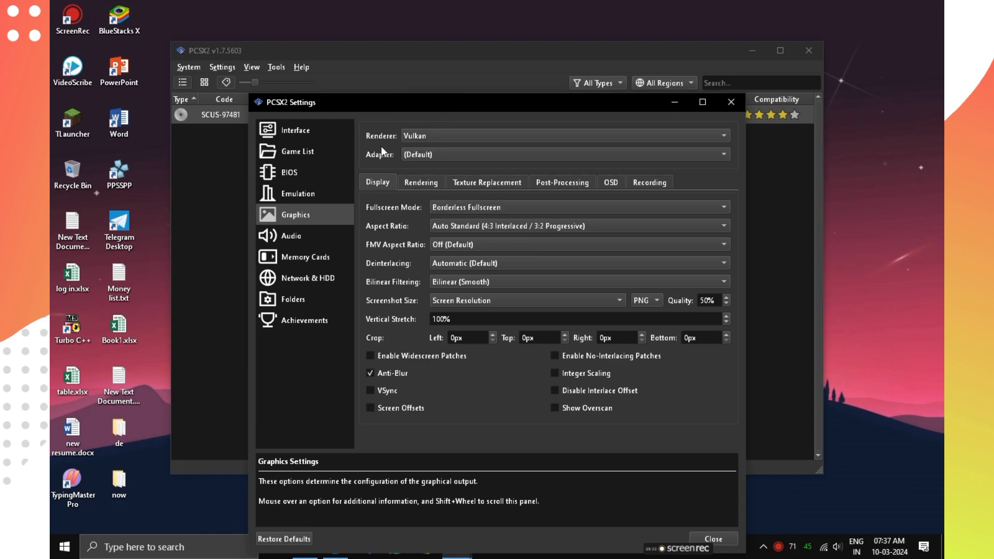
click(435, 154)
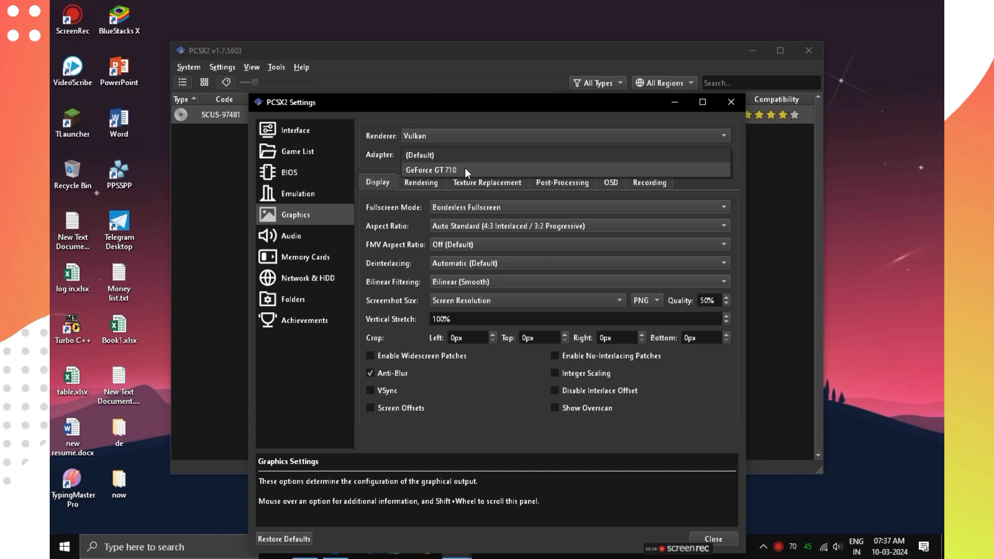
click(466, 169)
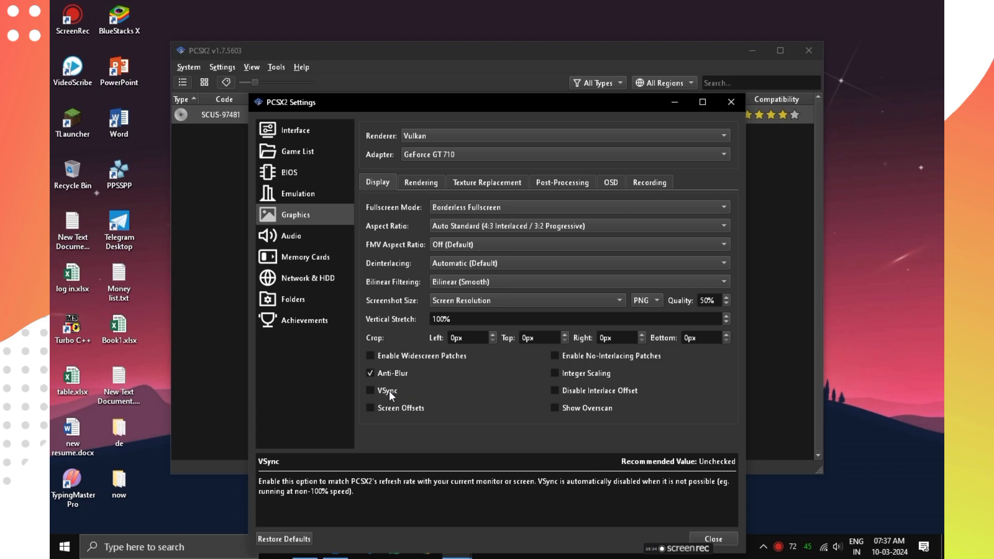
Keep the rendering internal resolution at Native (PS2) (Default).
click(428, 182)
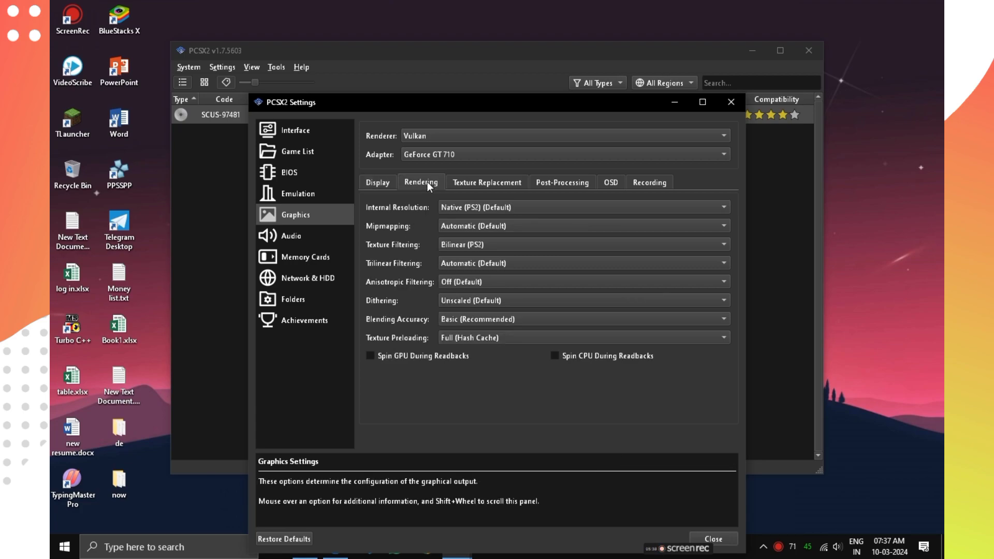
click(487, 208)
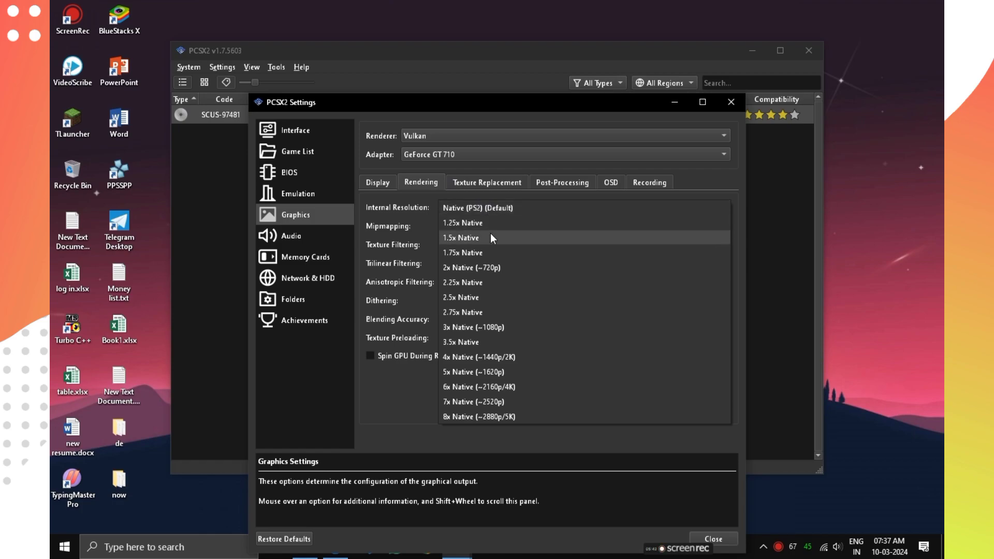
click(506, 208)
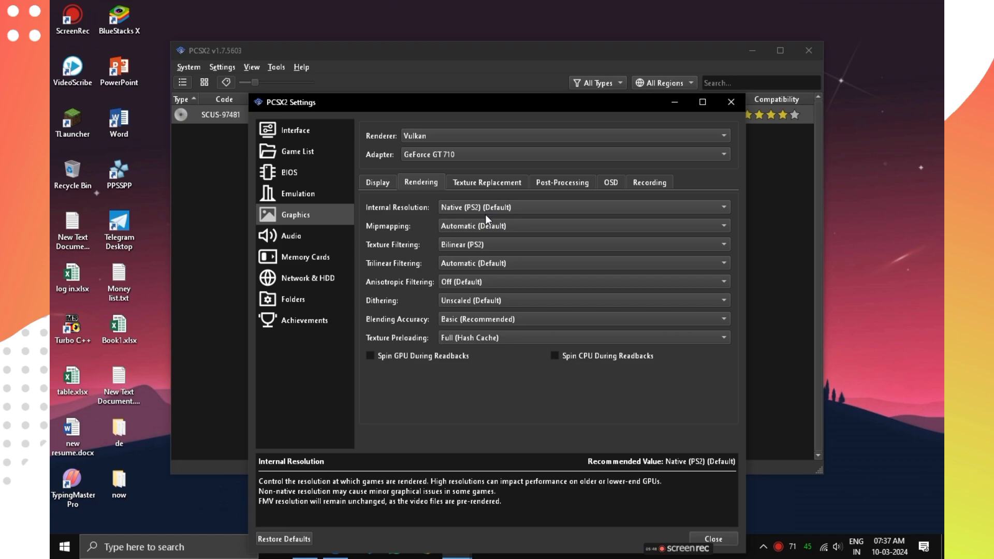
Enable the GPU usage and CPU usage read-outs in the on-screen display settings.
click(500, 179)
click(571, 179)
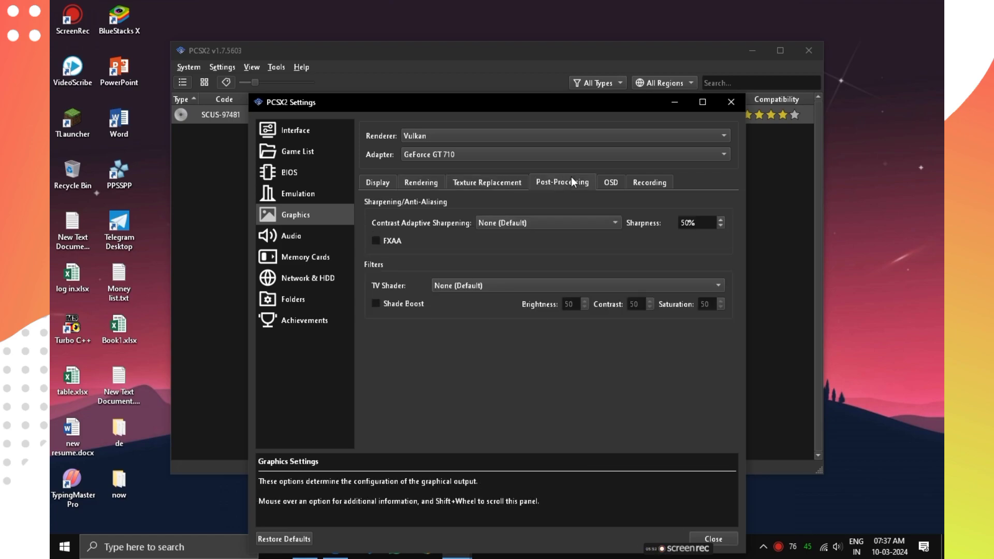
click(610, 181)
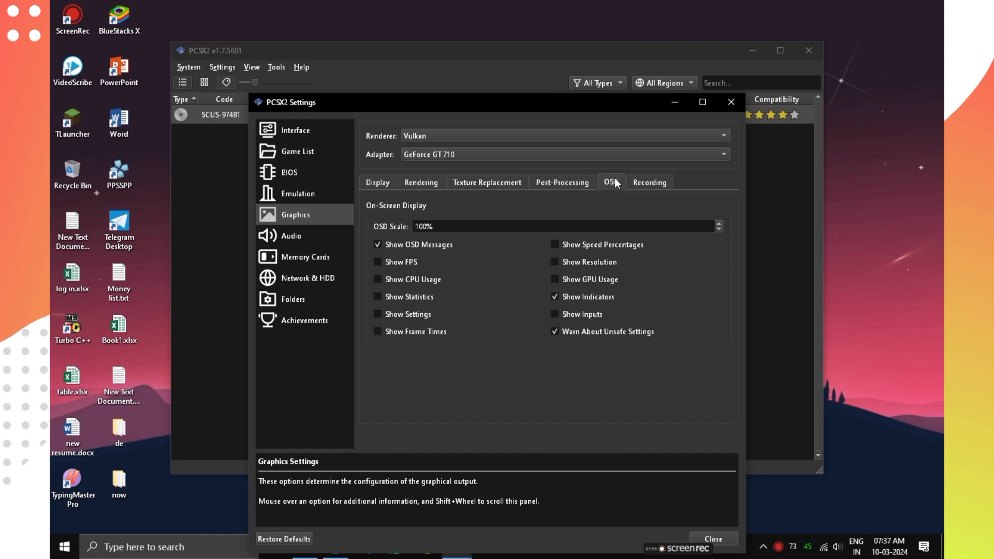
click(567, 280)
click(420, 282)
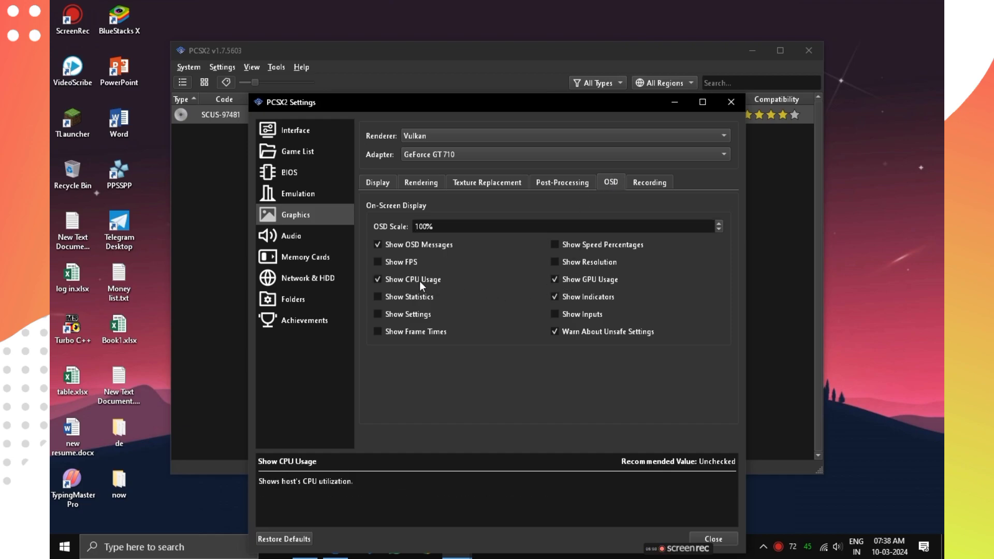
Review the recording, audio, memory card, network, achievements and emulation settings.
click(659, 186)
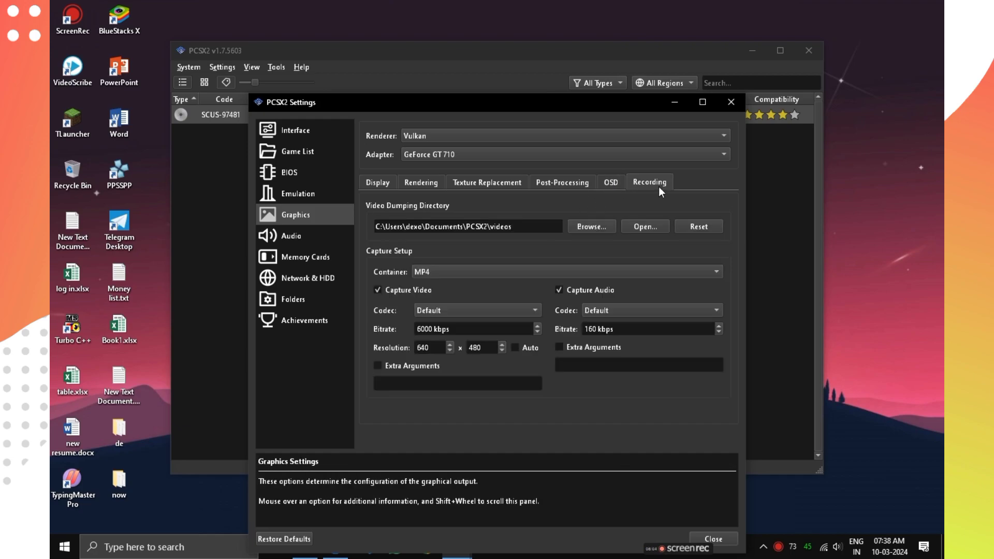
click(340, 239)
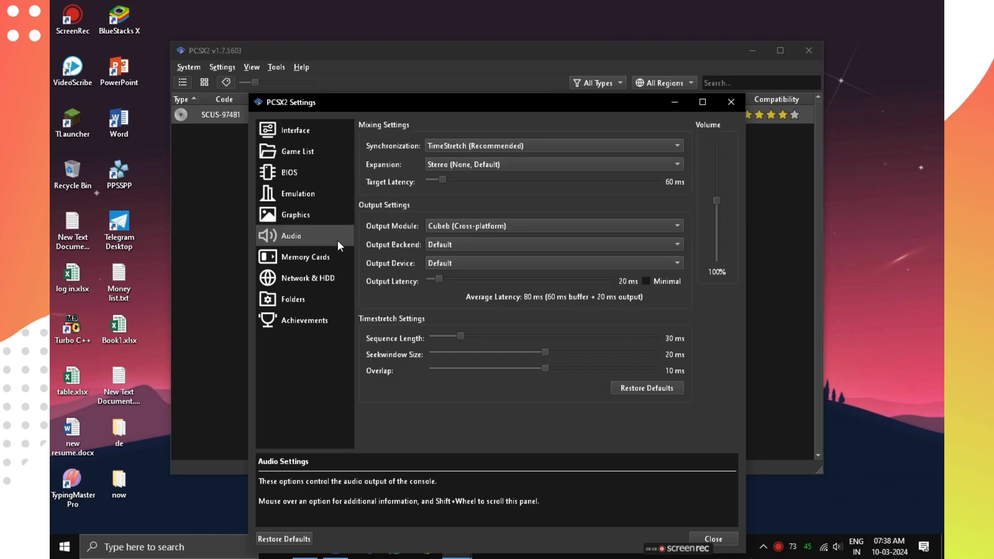
click(311, 257)
click(309, 283)
click(306, 317)
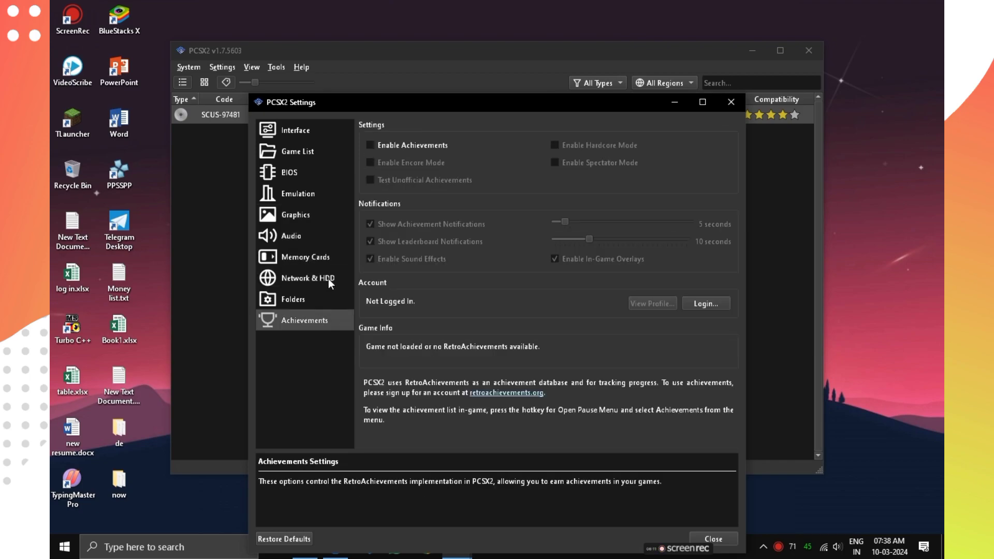
click(327, 244)
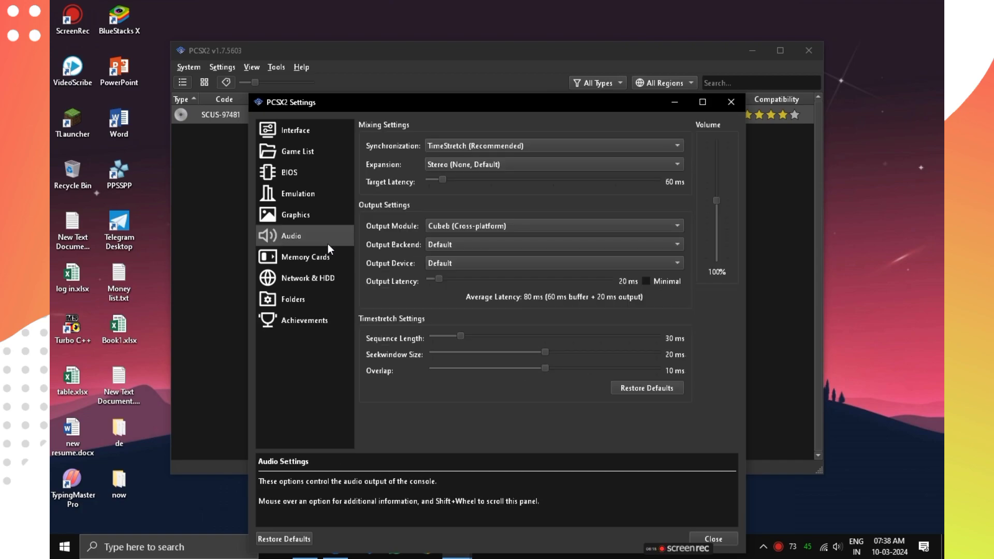
click(326, 200)
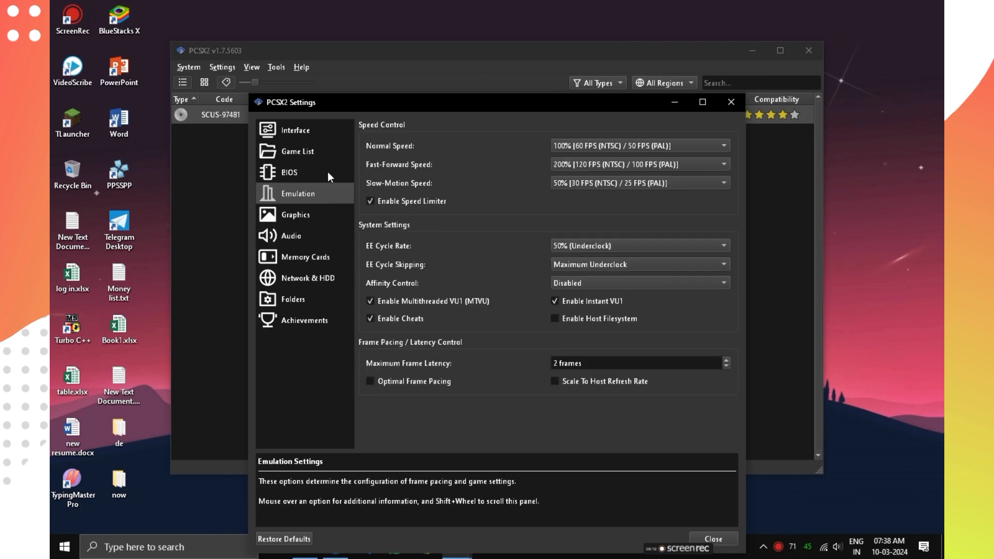
Close the settings, launch God of War II and open the controller settings from its pause menu.
click(731, 102)
double_click(633, 114)
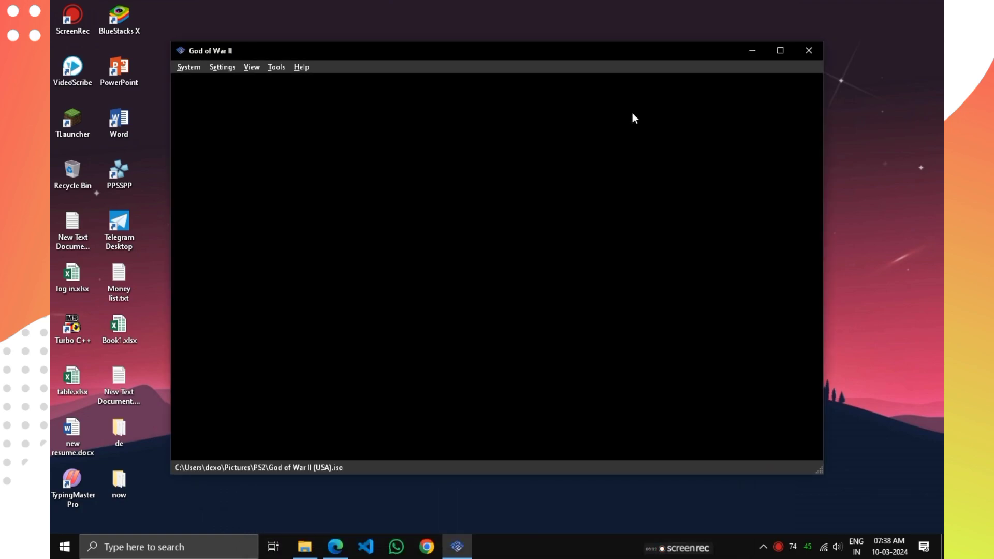
key(Escape)
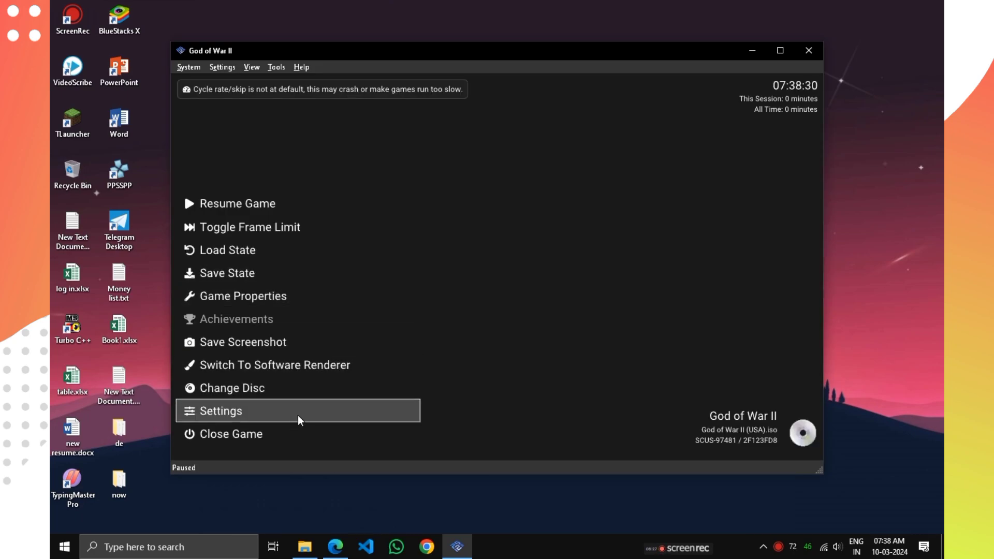
click(297, 414)
click(657, 86)
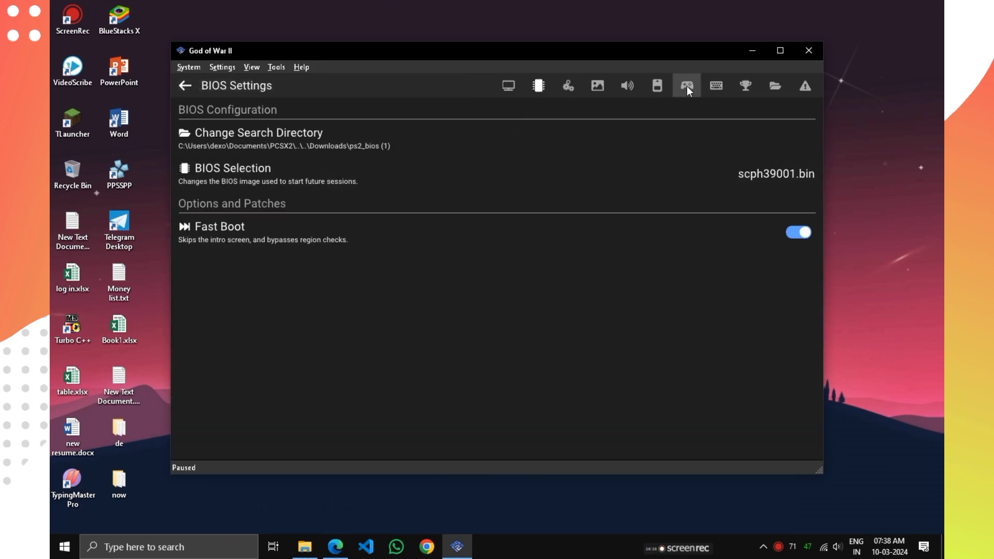
click(687, 86)
Bind controller port 1's D-Pad Up to I, Right to L, Down to K and Left to J.
scroll(593, 309, down, 7)
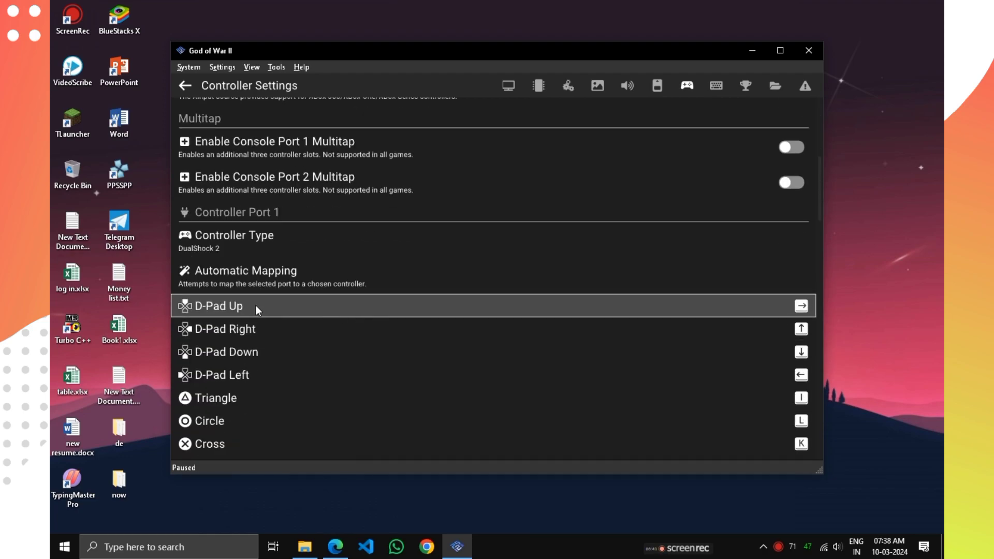
click(235, 307)
key(i)
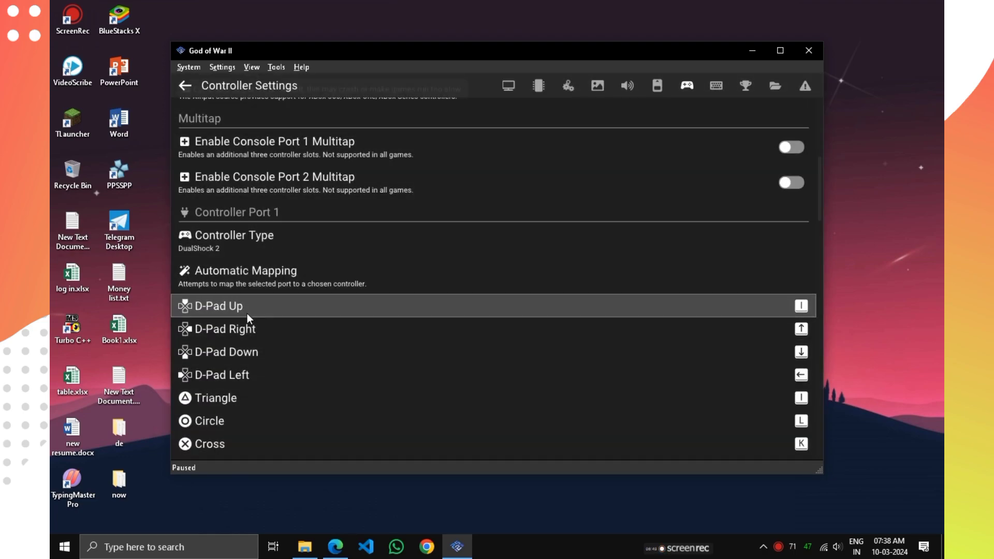
click(264, 329)
key(l)
click(278, 350)
key(k)
click(282, 366)
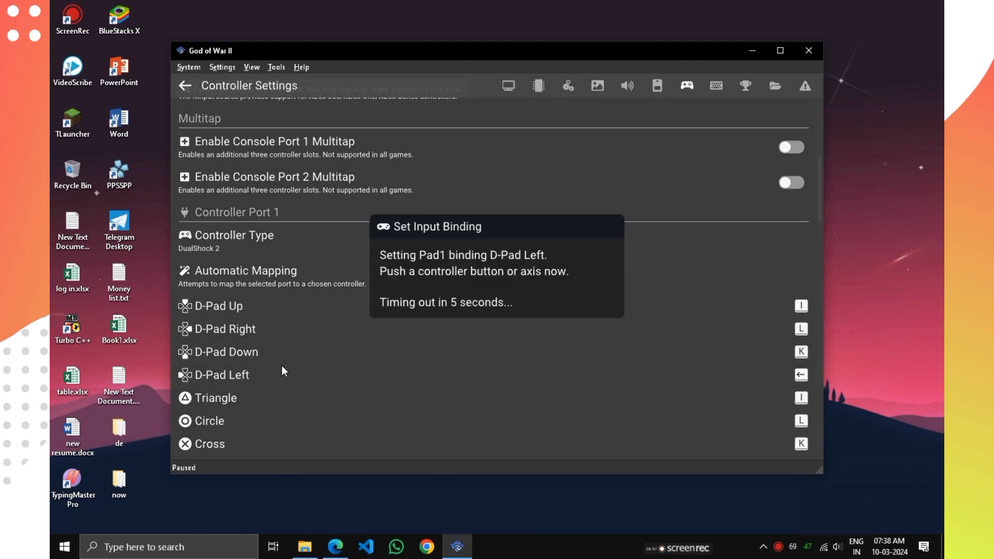
key(j)
Bind Triangle to Right Arrow, Circle to Up Arrow, Cross to Down Arrow and Square to Left Arrow, and leave the controller settings.
click(294, 392)
key(Right)
click(291, 420)
key(Up)
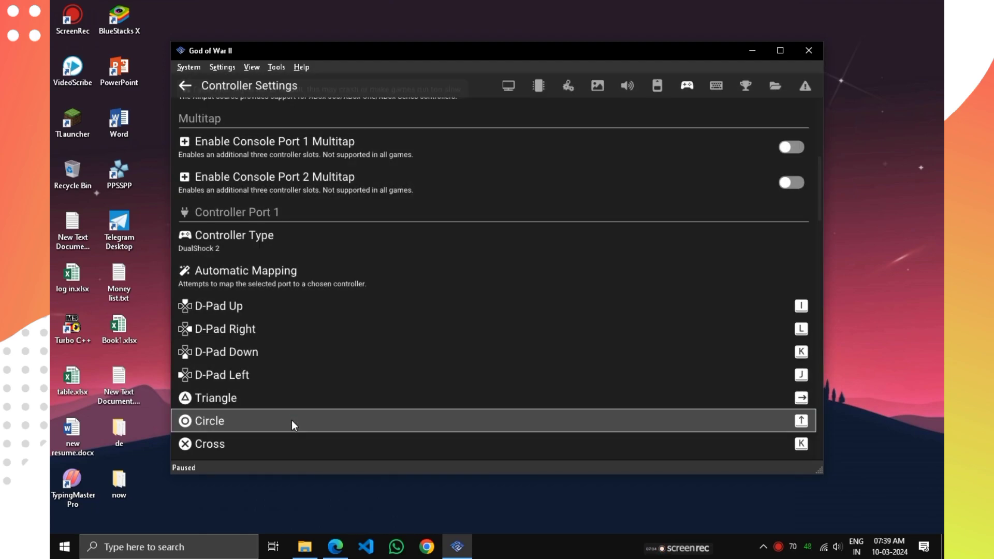
click(294, 441)
key(Down)
scroll(371, 409, down, 1)
scroll(371, 409, down, 2)
click(345, 326)
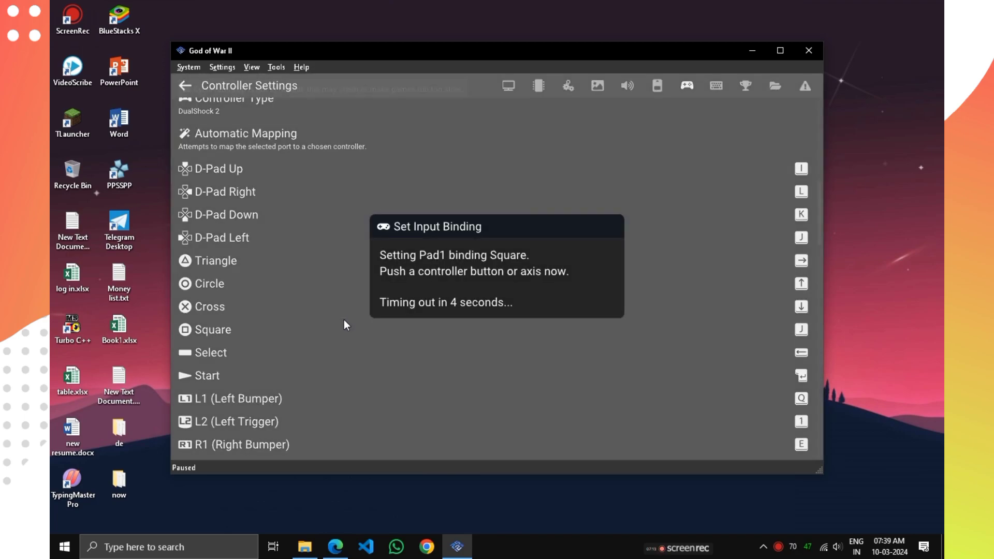
key(j)
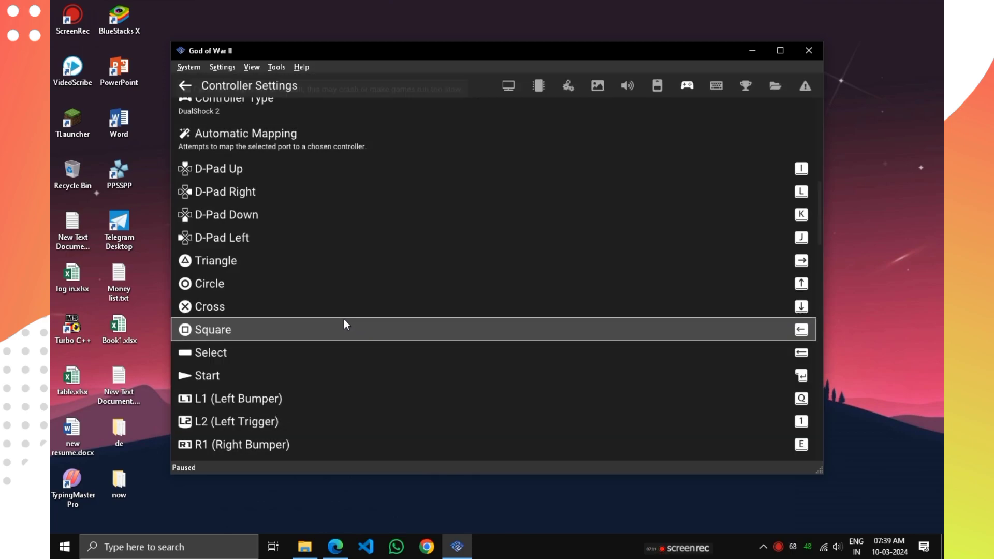
scroll(344, 325, down, 10)
click(185, 85)
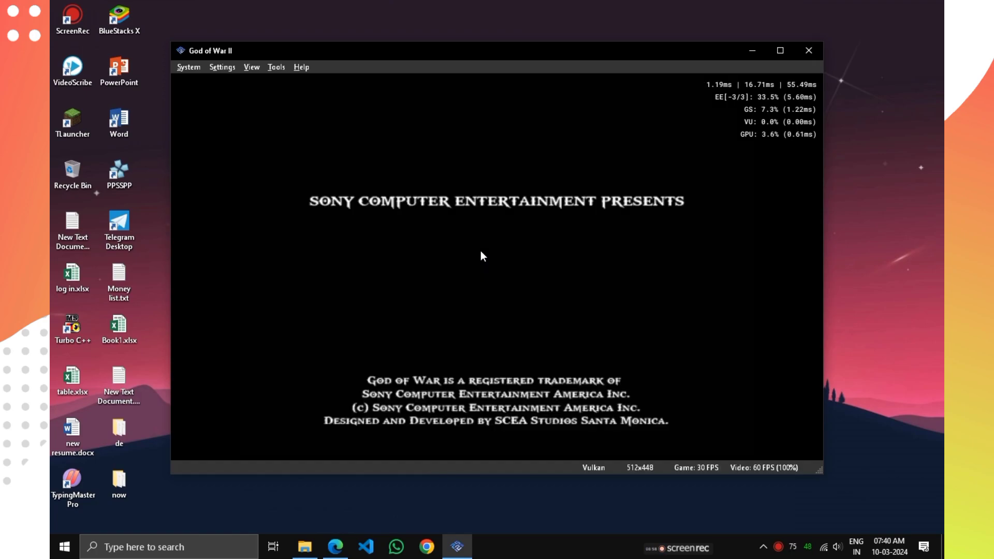
Lower the system volume, start a new game from the God of War II title menu and move through the difficulty choices.
key(XF86AudioLowerVolume)
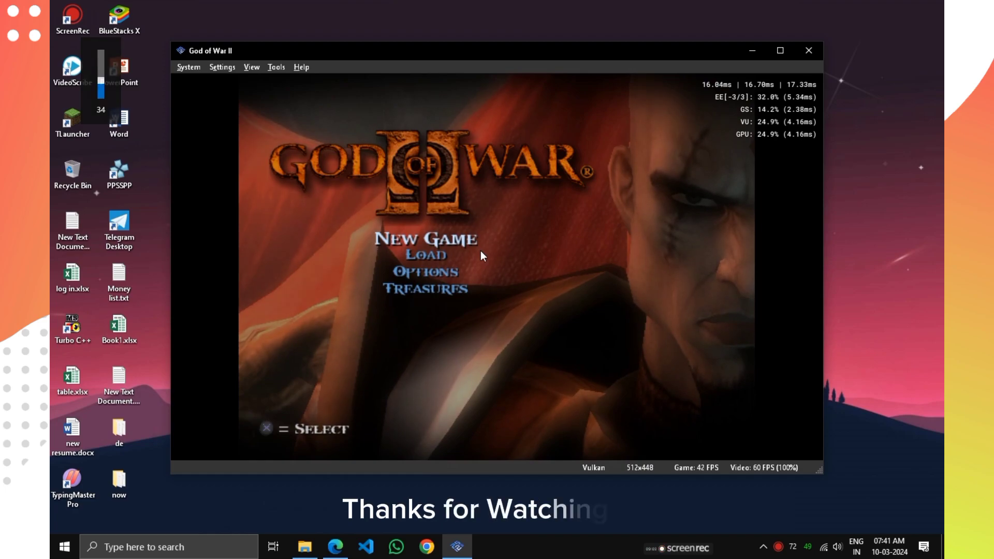
key(Down)
key(Down)
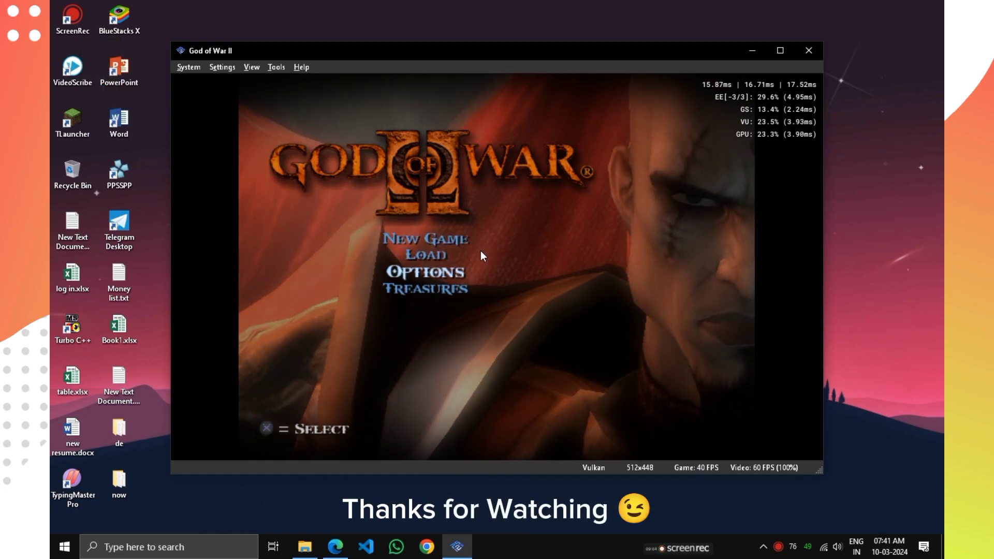
key(Up)
key(Up)
key(Return)
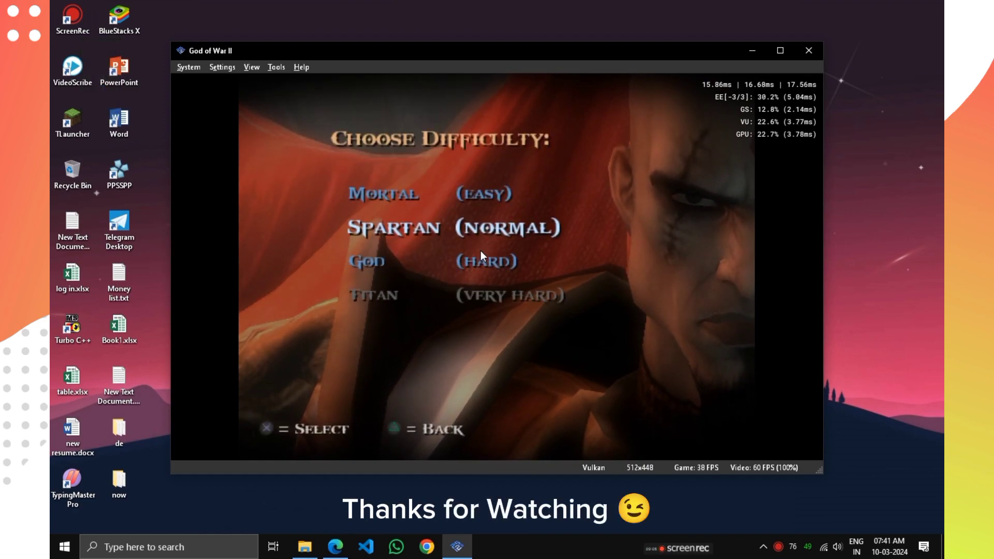
key(Down)
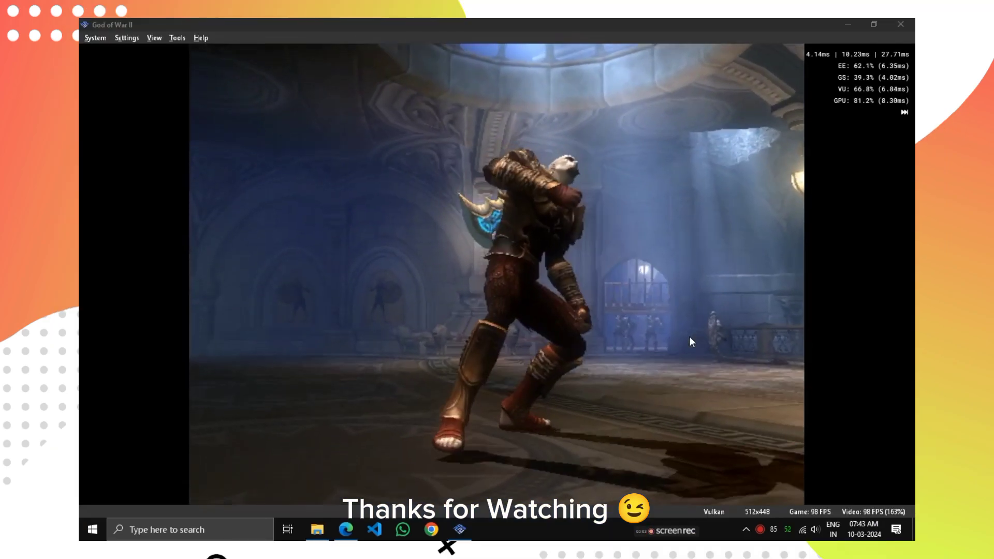
click(876, 192)
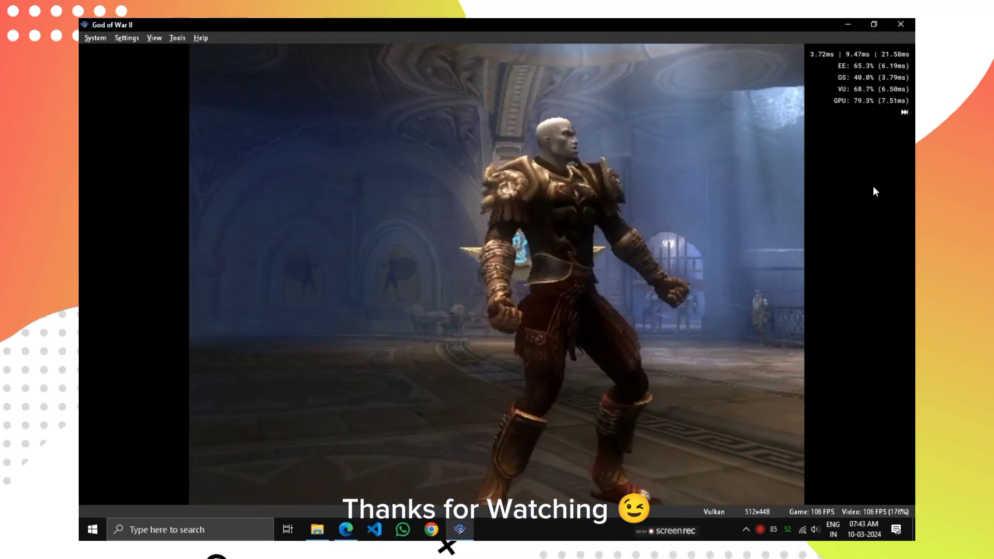